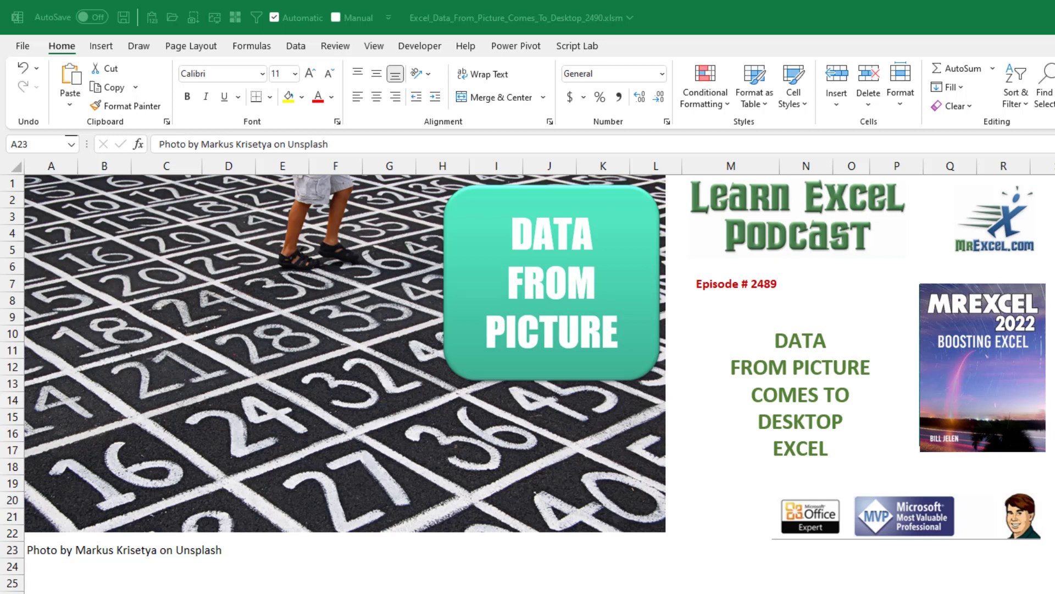
Show the Data tab's get-data commands and switch to the First Demo (1989) worksheet
click(297, 46)
key(ctrl+Page_Down)
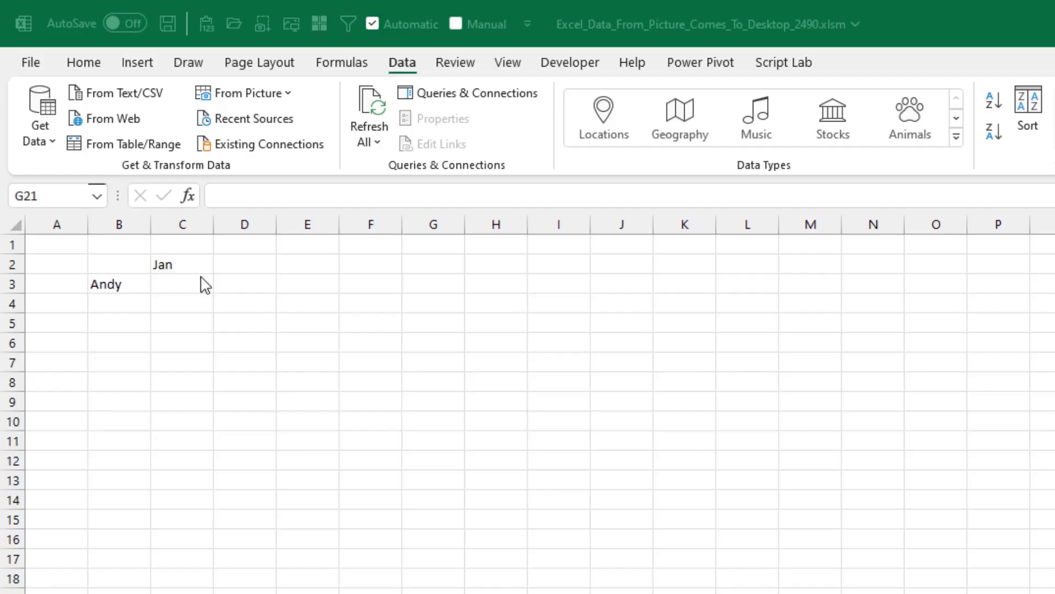
Fill the month headings Jan through Jun and the names Andy through Jared
click(190, 265)
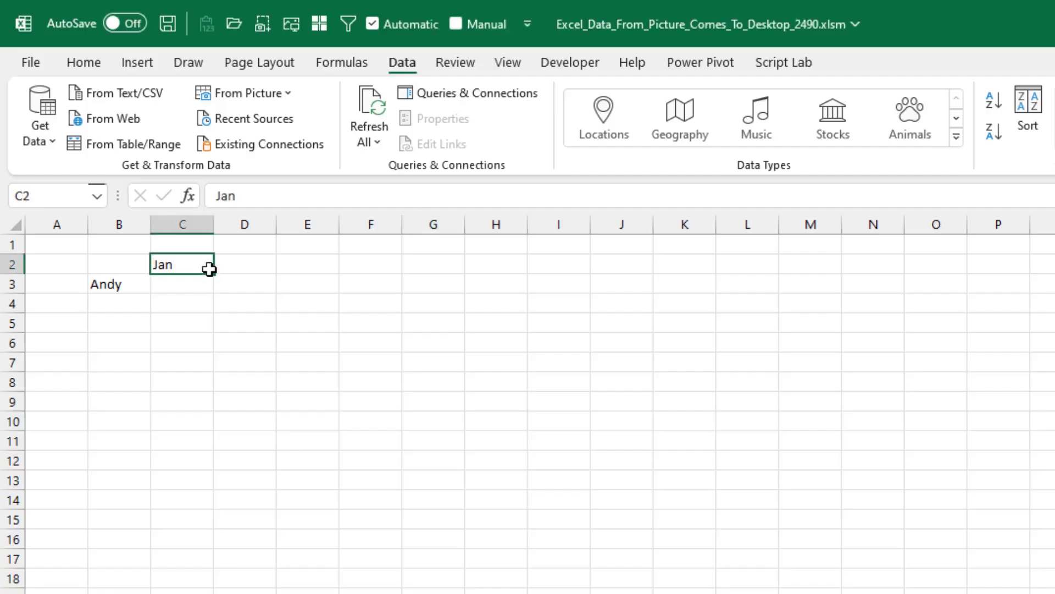
drag(210, 269, 483, 271)
click(117, 285)
drag(151, 294, 154, 471)
Fill C3 onward with =RANDARRAY(10,6,1111,19999,1), then paste the block as fixed values
click(202, 281)
text(=randa)
key(Tab)
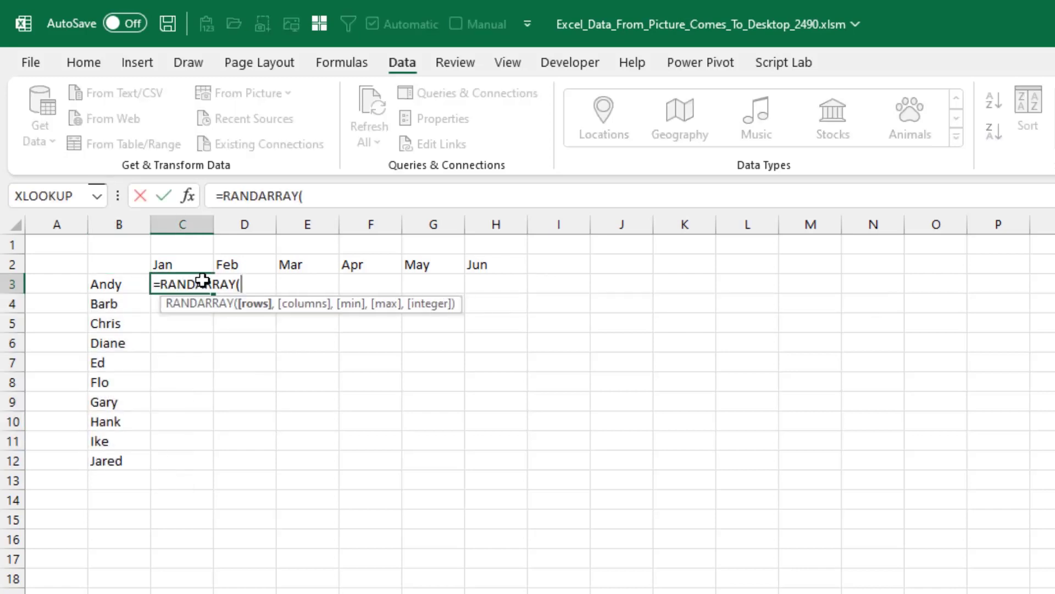
text(10,6,)
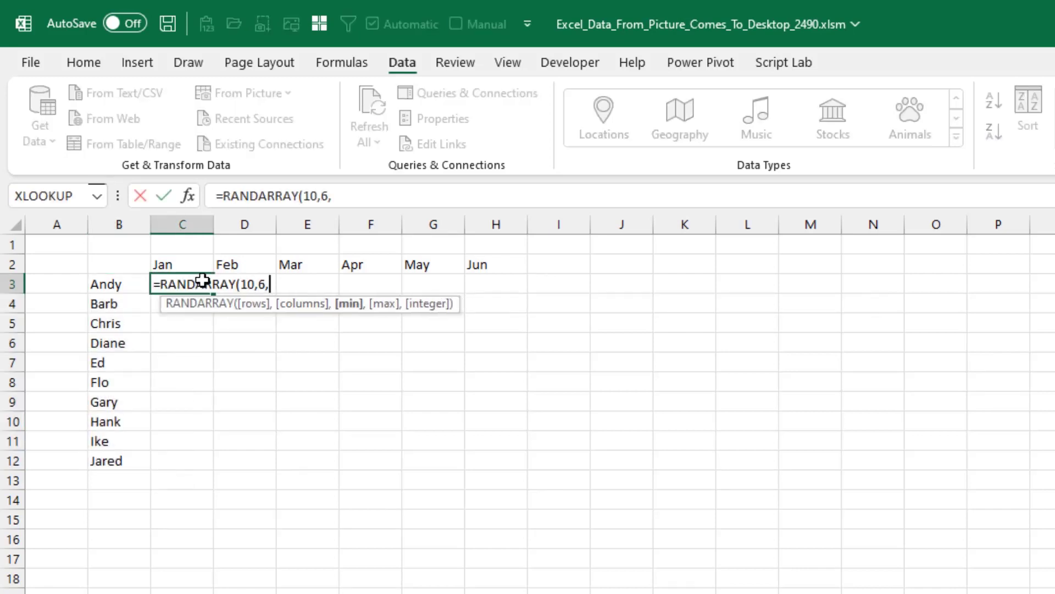
text(1111,19999)
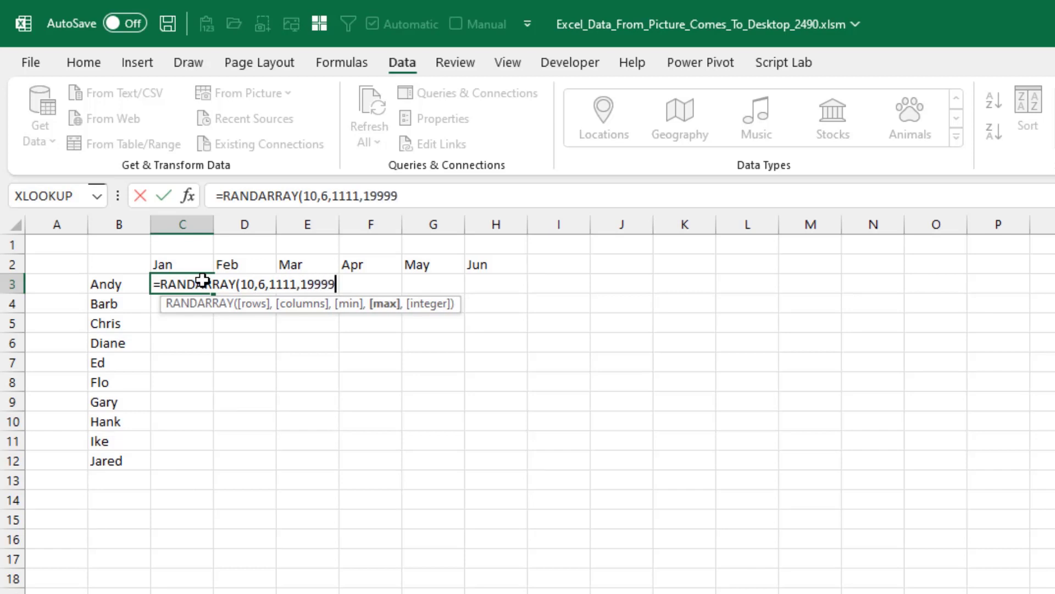
text(, )
text(1))
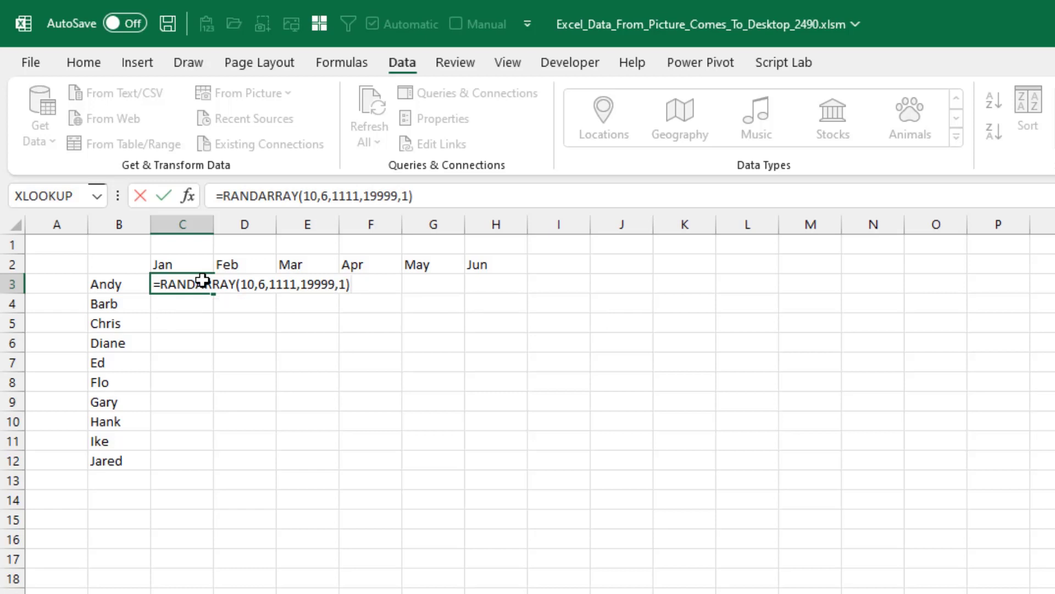
key(ctrl+Return)
key(ctrl+c)
key(ctrl+v)
click(245, 284)
key(ctrl+shift+Down)
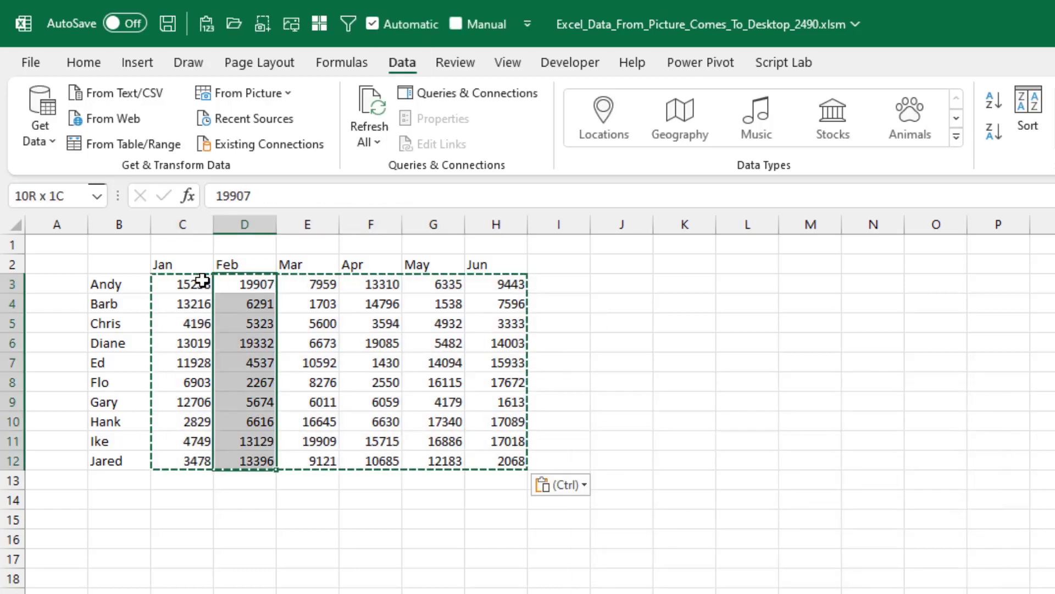
Format the Feb figures as Currency and the Apr figures F3:F12 as Number with thousands separator
click(84, 62)
click(906, 165)
click(593, 379)
key(Return)
drag(373, 284, 382, 456)
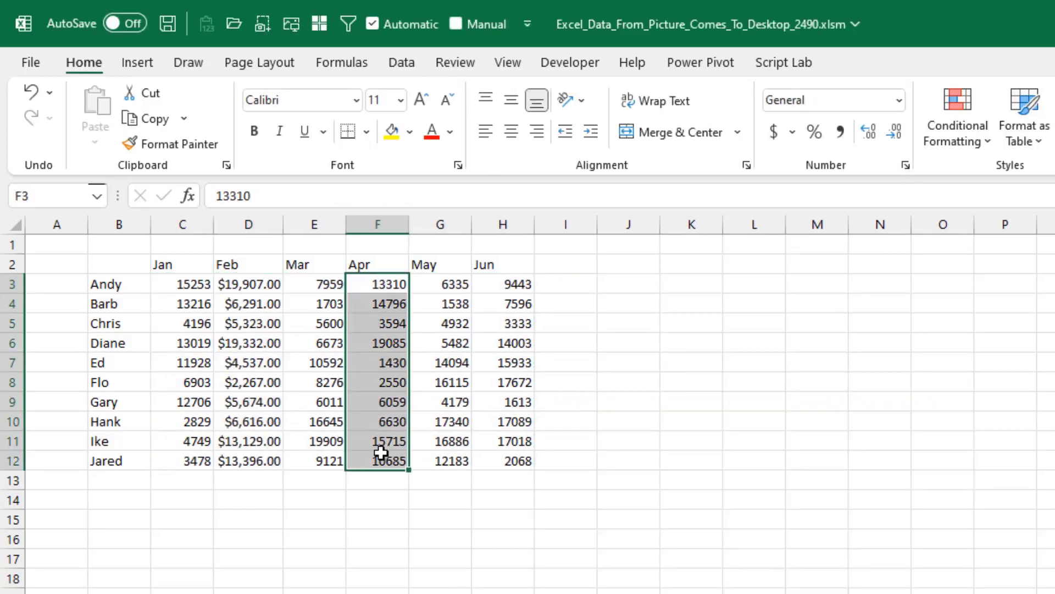
key(ctrl+1)
key(Down)
key(Return)
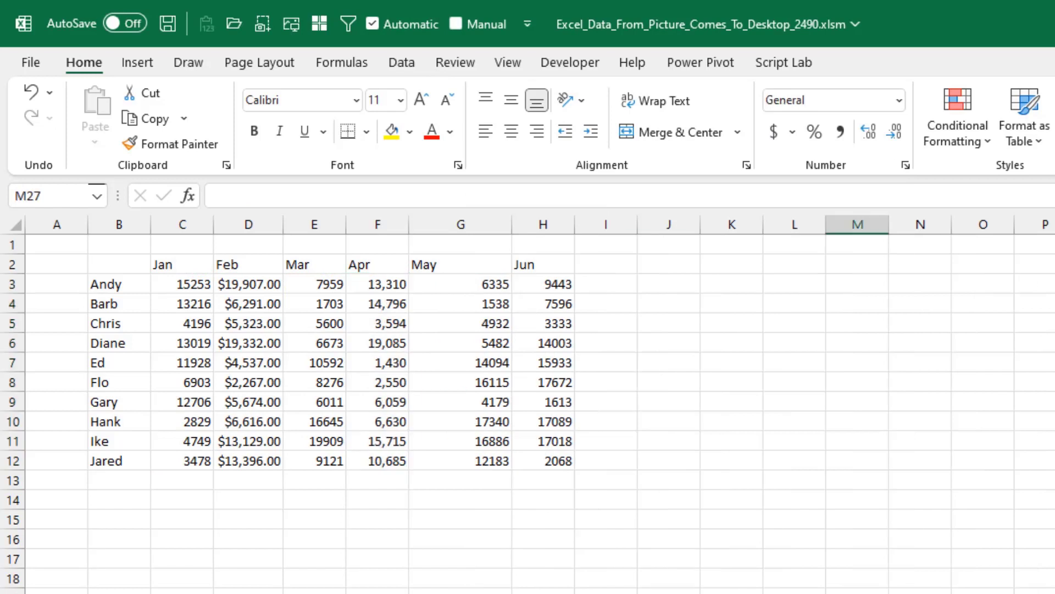
Screen-capture table B2:H12, hide the gridlines, and capture the gridline-free table again
key(Print)
drag(85, 253, 317, 432)
drag(235, 391, 577, 477)
key(alt+w)
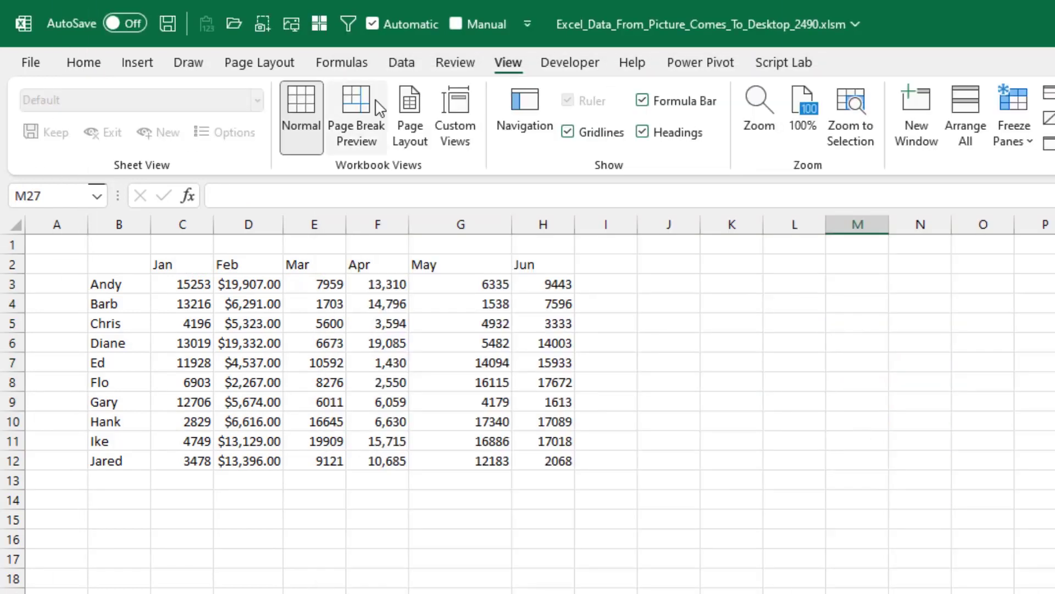
key(v)
key(g)
key(Print)
drag(83, 253, 576, 468)
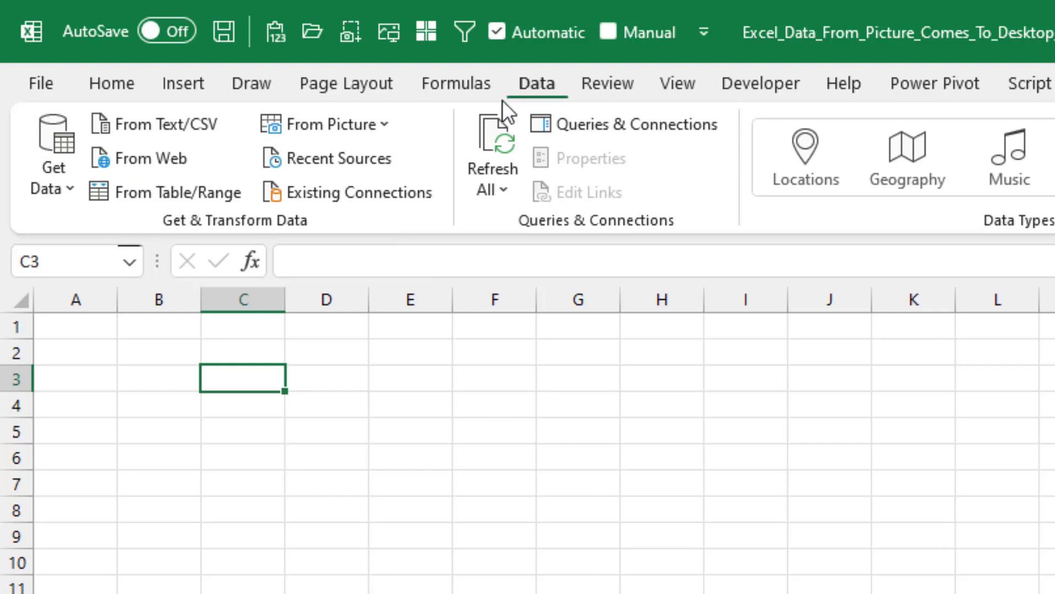
Load NoGridlines.png through Data > From Picture > Picture From File for conversion
click(384, 123)
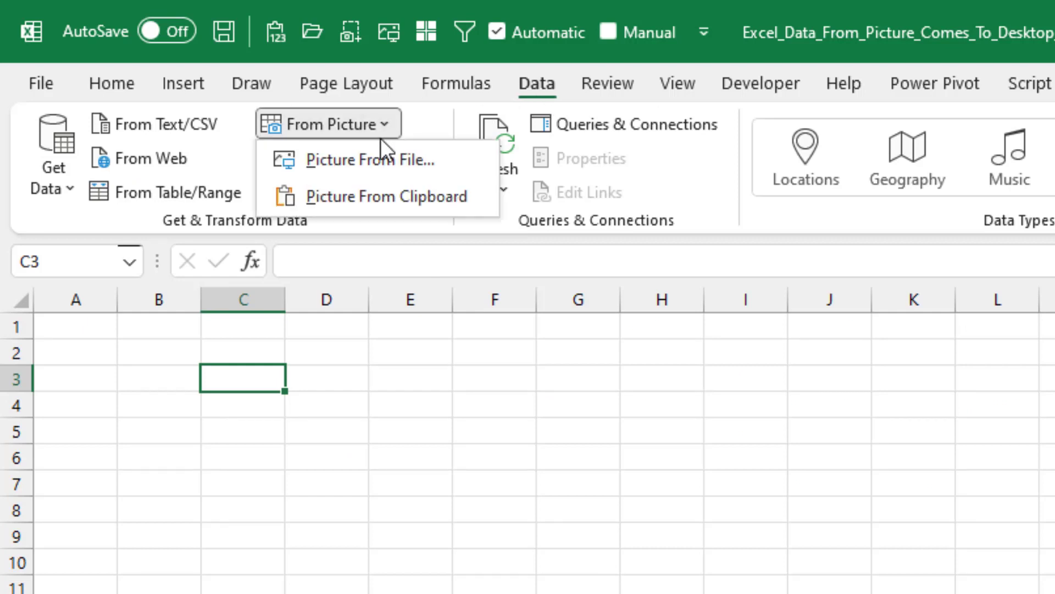
click(397, 162)
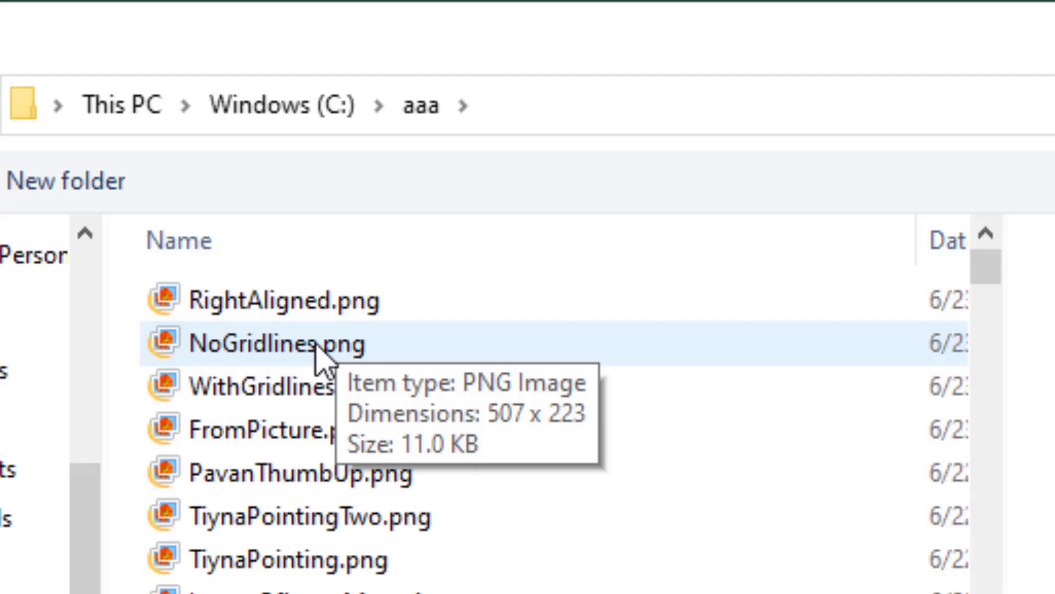
double_click(318, 344)
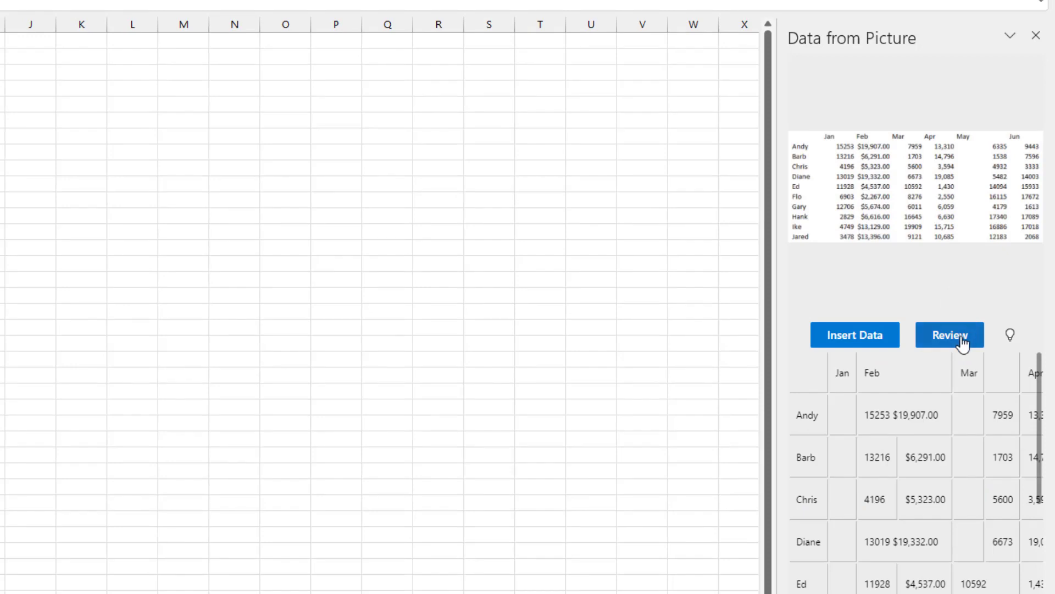
Correct FlO to Flo, accept Ike, and insert the extracted table at C3
click(961, 341)
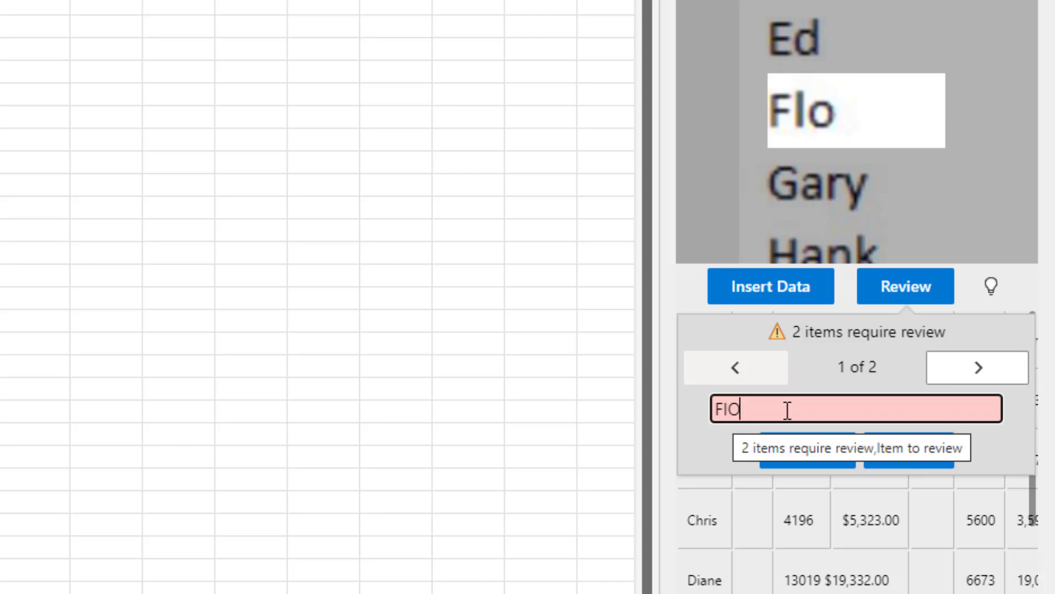
key(BackSpace)
key(BackSpace)
text(lo)
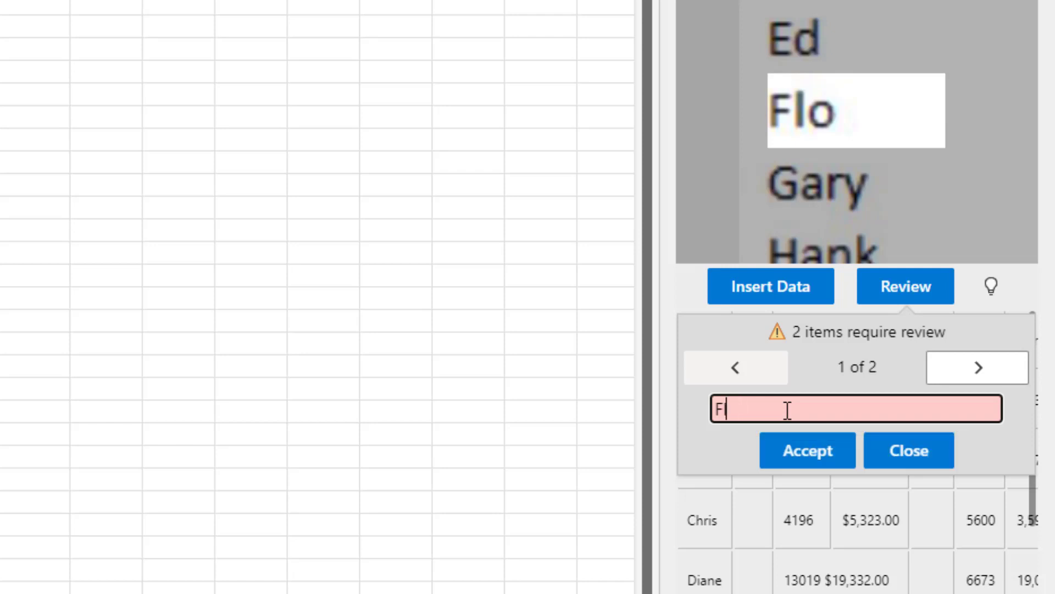
click(808, 462)
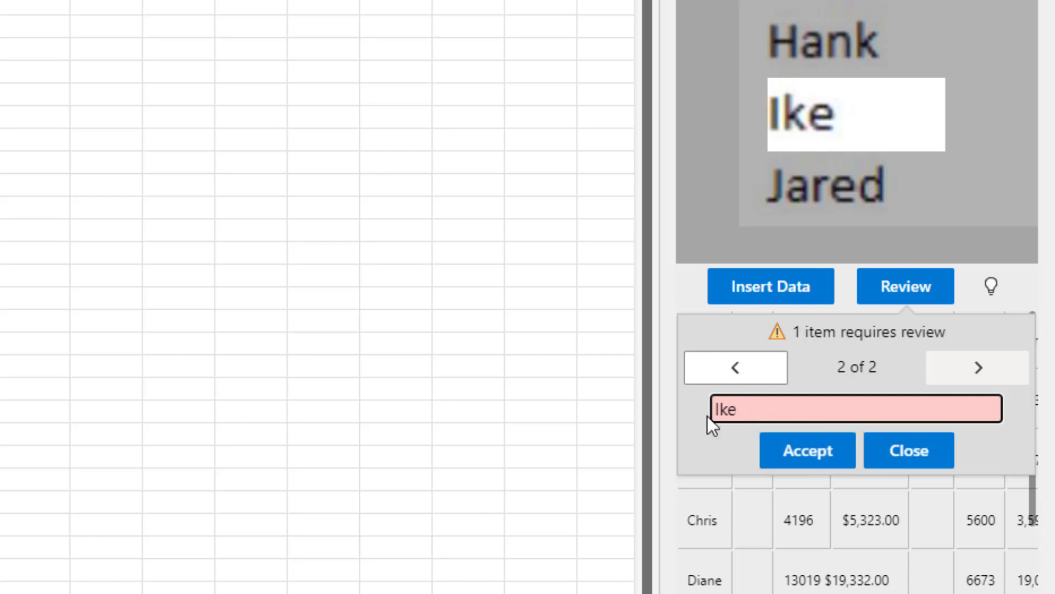
click(796, 459)
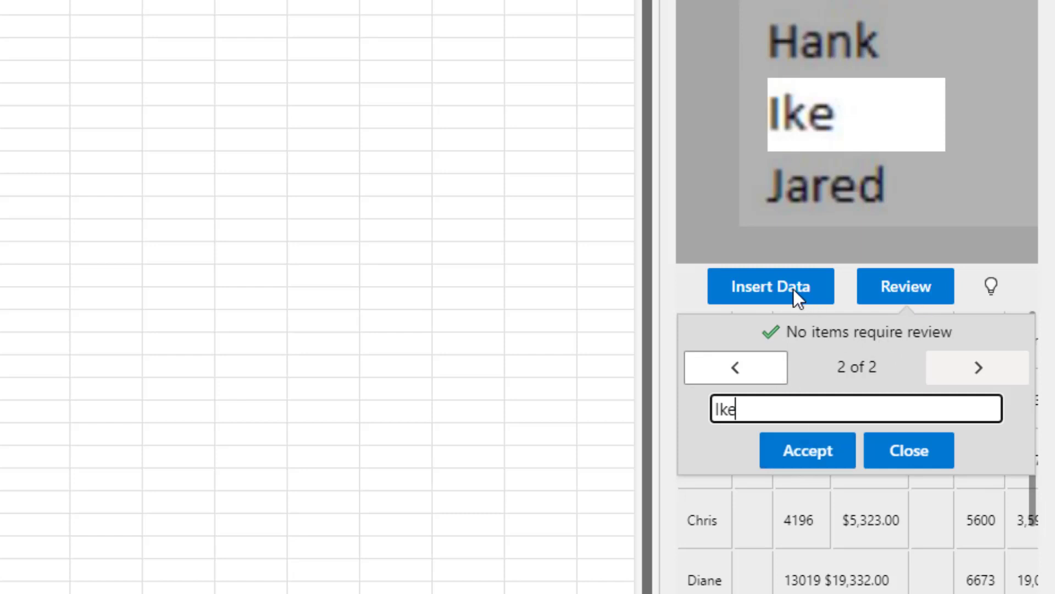
click(806, 460)
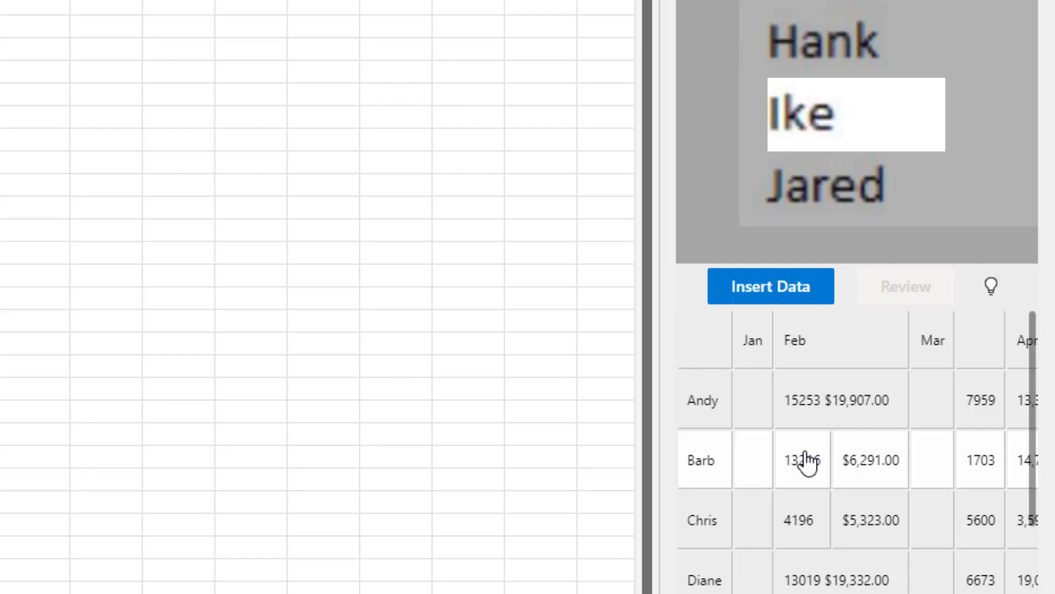
click(771, 286)
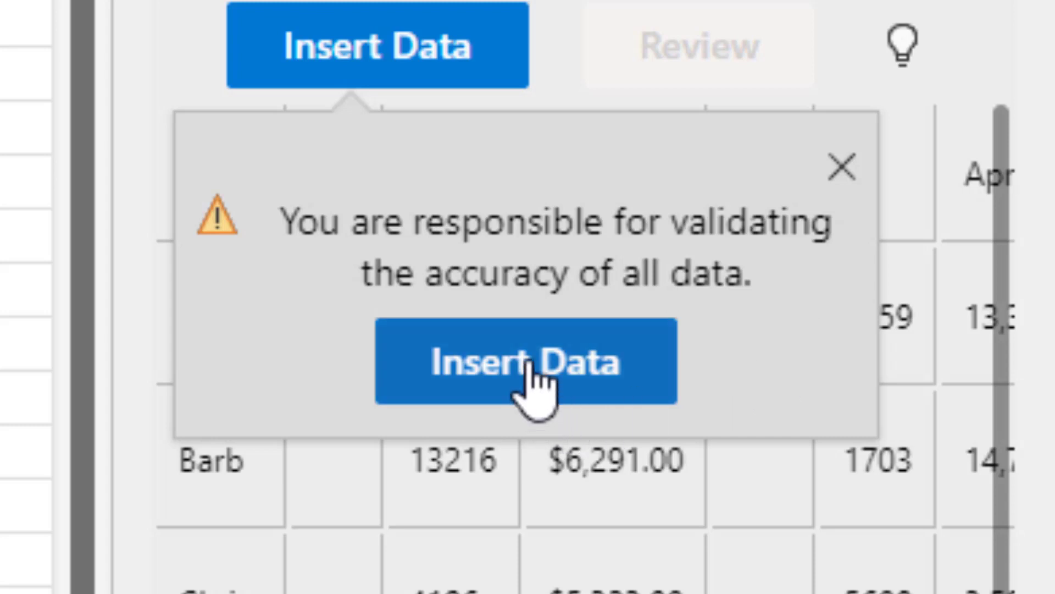
click(533, 380)
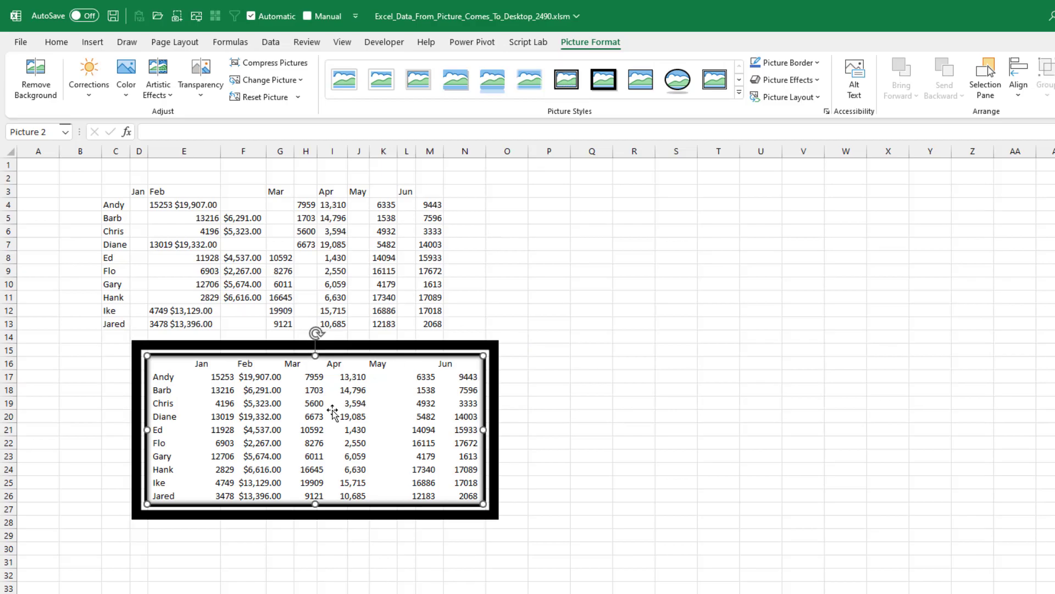
Shift the original table picture about one column left beneath the imported data
drag(332, 411, 290, 411)
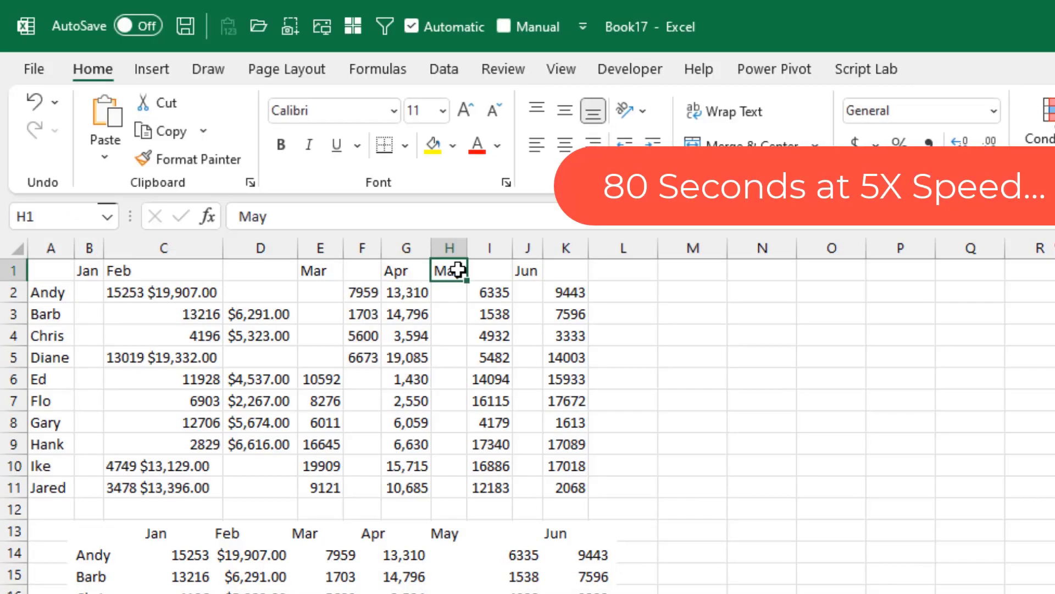
Delete the empty columns between the months in the imported table
key(Left)
key(Left)
key(Left)
key(Down)
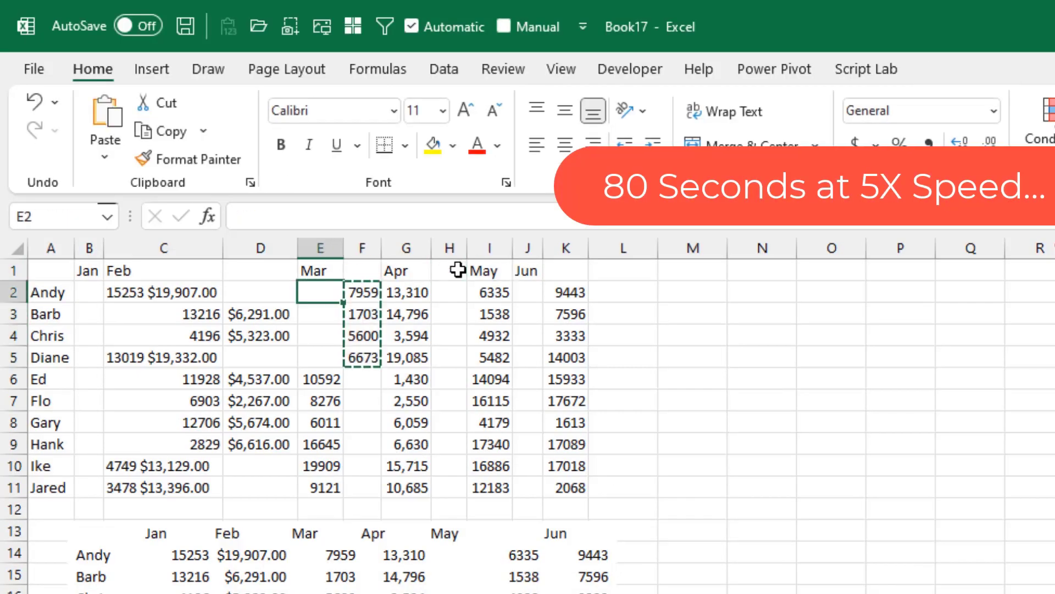
key(Right)
key(ctrl+minus)
key(Return)
key(Down)
key(ctrl+minus)
key(Return)
key(Left)
key(Left)
key(Left)
key(Left)
key(Left)
key(ctrl+shift+plus)
key(Return)
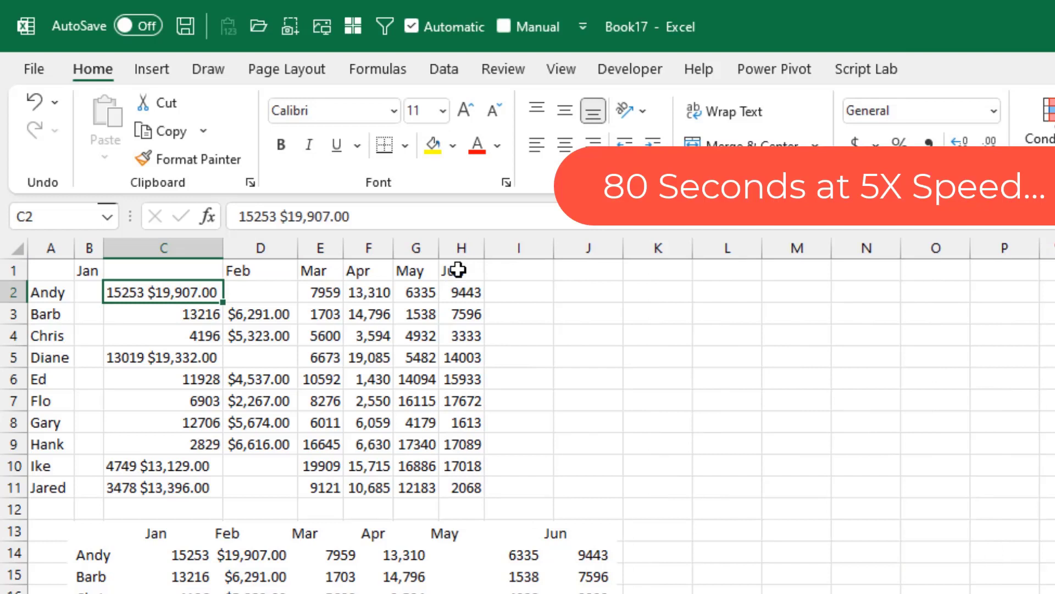
Move the lone Jan values from column C into column B
key(Down)
key(shift+Down)
key(ctrl+x)
key(Left)
key(ctrl+v)
key(Right)
Insert a blank column for split values and select the combined Jan/Feb cells down to C11
key(Down)
key(Down)
key(Down)
key(shift+Down)
key(shift+Down)
key(shift+Down)
key(ctrl+x)
key(Left)
key(ctrl+v)
key(Right)
key(Right)
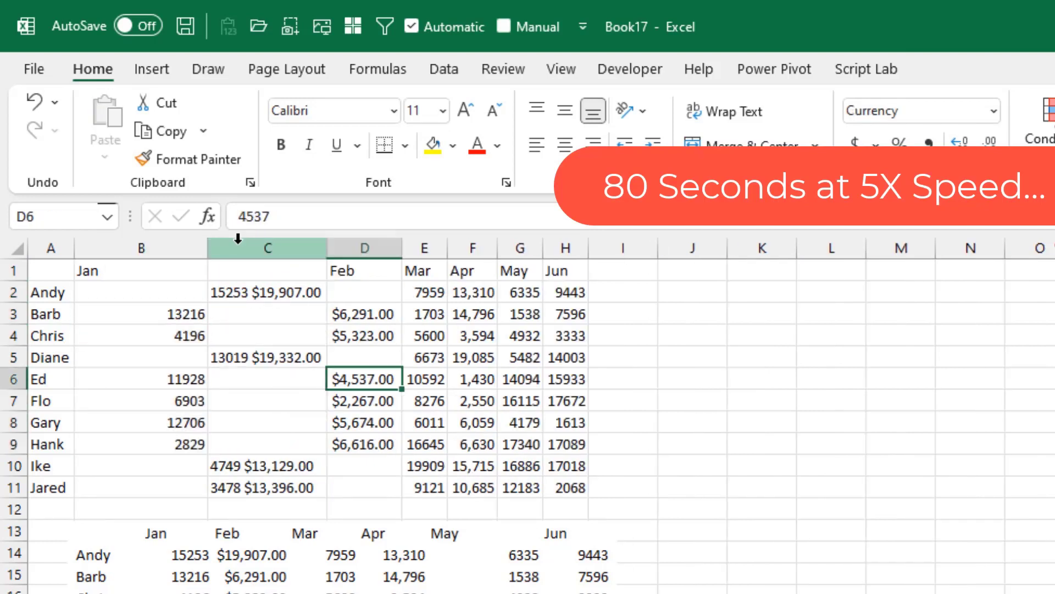
key(ctrl+shift+plus)
key(Return)
key(Left)
key(Up)
key(Up)
key(Up)
key(Up)
key(shift+Down)
Split the combined Jan/Feb cells with fixed-width Text to Columns
key(shift+Down)
key(shift+Down)
key(shift+Down)
key(shift+Down)
key(shift+Down)
key(shift+Down)
key(shift+Down)
key(shift+Down)
key(alt+a)
key(e)
click(654, 480)
click(1010, 593)
drag(727, 593, 672, 593)
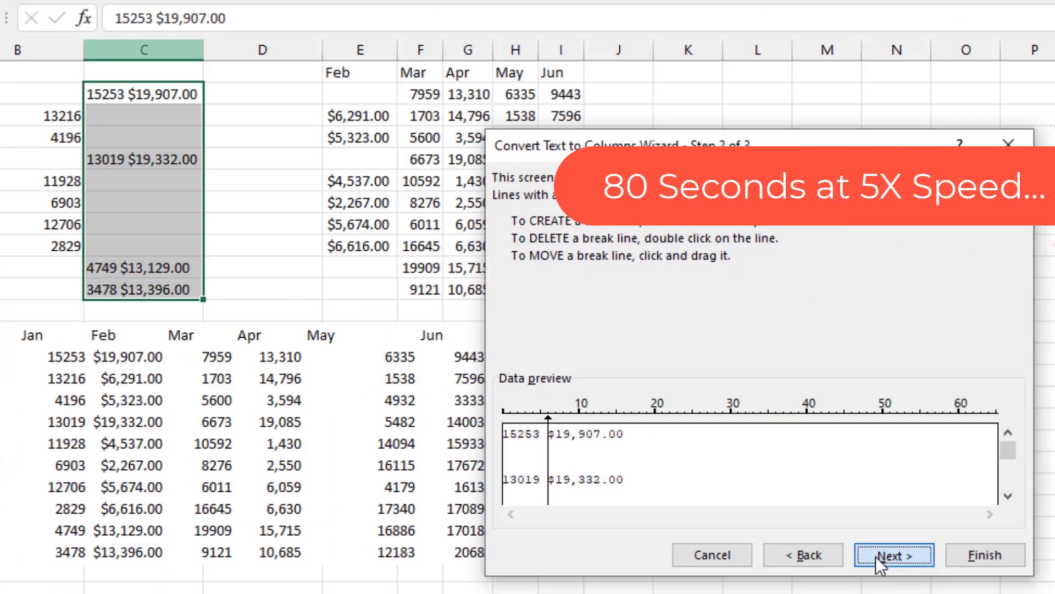
click(1000, 593)
click(1054, 593)
click(55, 116)
Move the Jan values from C2 and C5 into B2 and B5
key(shift+Down)
key(Up)
key(Right)
key(ctrl+x)
key(Left)
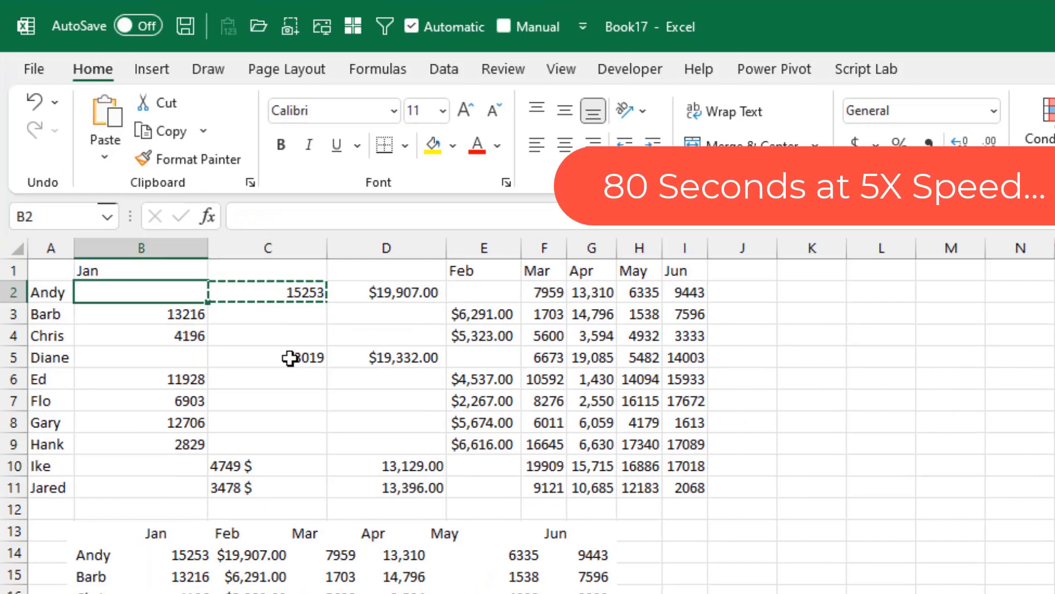
key(ctrl+v)
key(Right)
key(Down)
key(Down)
key(Down)
key(ctrl+x)
key(Left)
key(ctrl+v)
key(Down)
key(Down)
key(Down)
key(Down)
key(Down)
key(Right)
key(shift+Down)
Split the Ike and Jared values with fixed-width Text to Columns and move their Jan values to B10:B11
key(alt+a)
key(e)
key(alt+w)
key(Return)
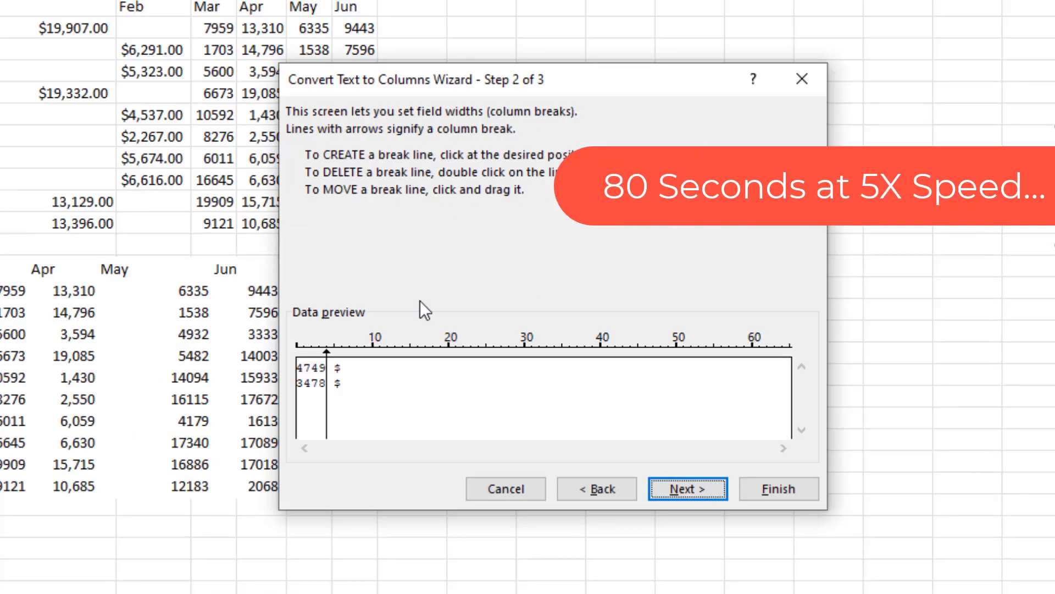
key(Return)
key(Return)
key(ctrl+x)
key(Left)
key(ctrl+v)
key(Up)
key(Up)
key(Up)
key(Up)
key(Up)
key(Up)
key(Up)
key(Up)
Shift the Feb values from D2, D5 and D10:D11 into column E
key(Right)
key(Right)
key(ctrl+x)
key(Right)
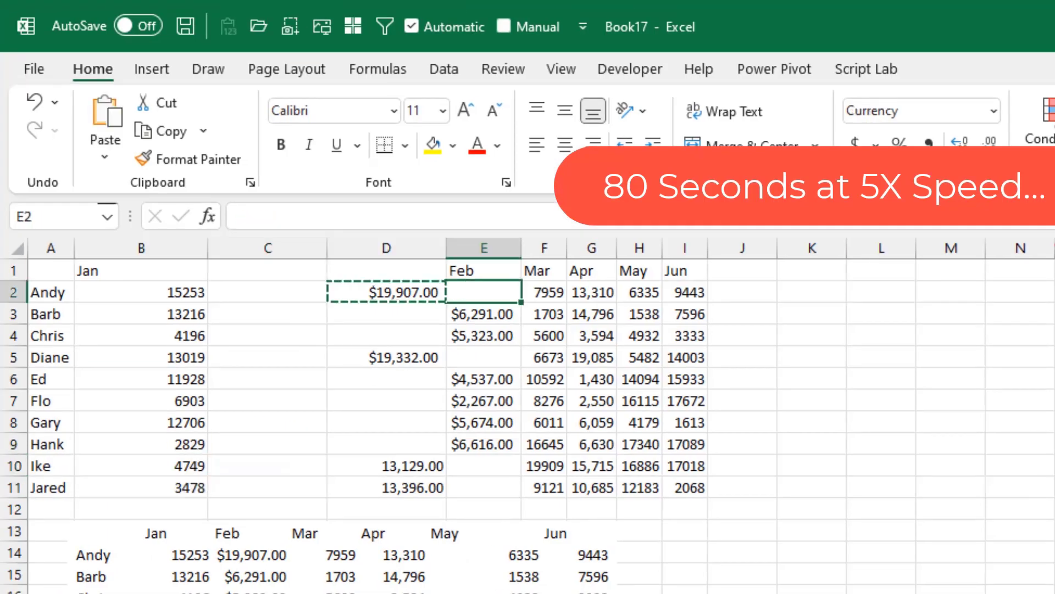
key(ctrl+v)
key(Left)
key(Down)
key(Down)
key(Down)
key(ctrl+x)
key(Right)
key(ctrl+v)
key(Down)
key(Down)
key(Down)
key(Down)
key(Down)
key(Left)
key(shift+Down)
key(ctrl+x)
key(Right)
Move the Feb–Jun block to start at C1, removing the leftover empty space
key(ctrl+v)
key(Up)
key(ctrl+Up)
key(ctrl+shift+Down)
key(ctrl+shift+Right)
key(ctrl+x)
key(Left)
key(Left)
key(ctrl+v)
key(Left)
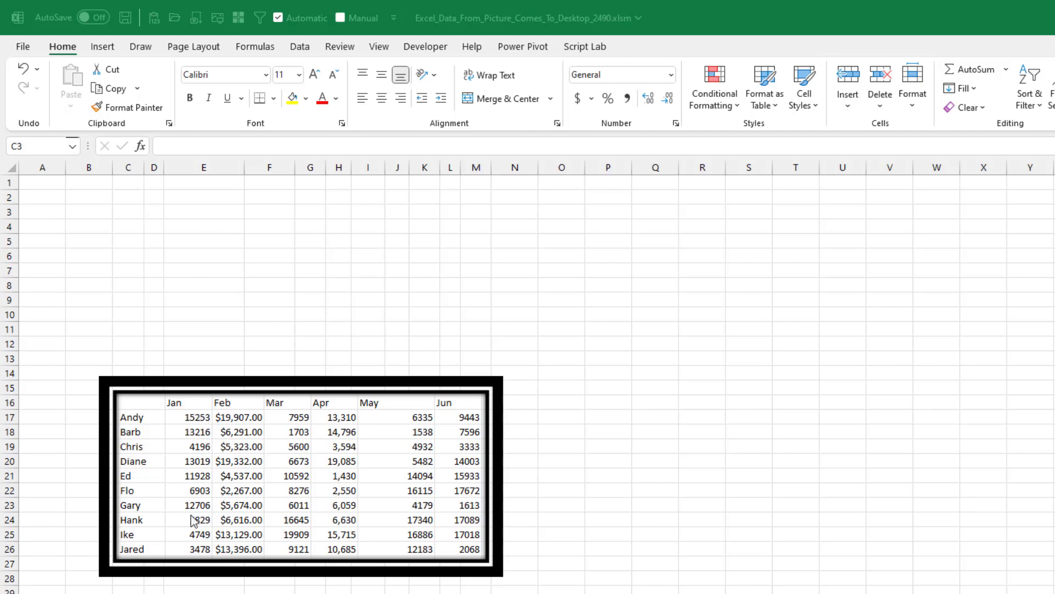
From cell C2, load WithGridlines.png via Data > From Picture > Picture From File
click(98, 197)
click(125, 199)
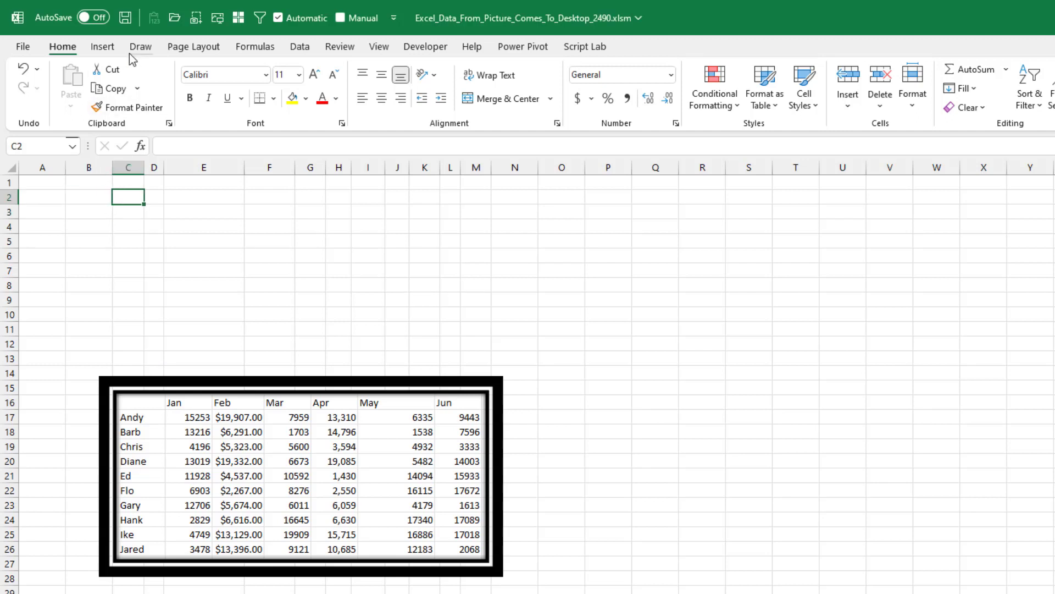
click(300, 48)
click(180, 69)
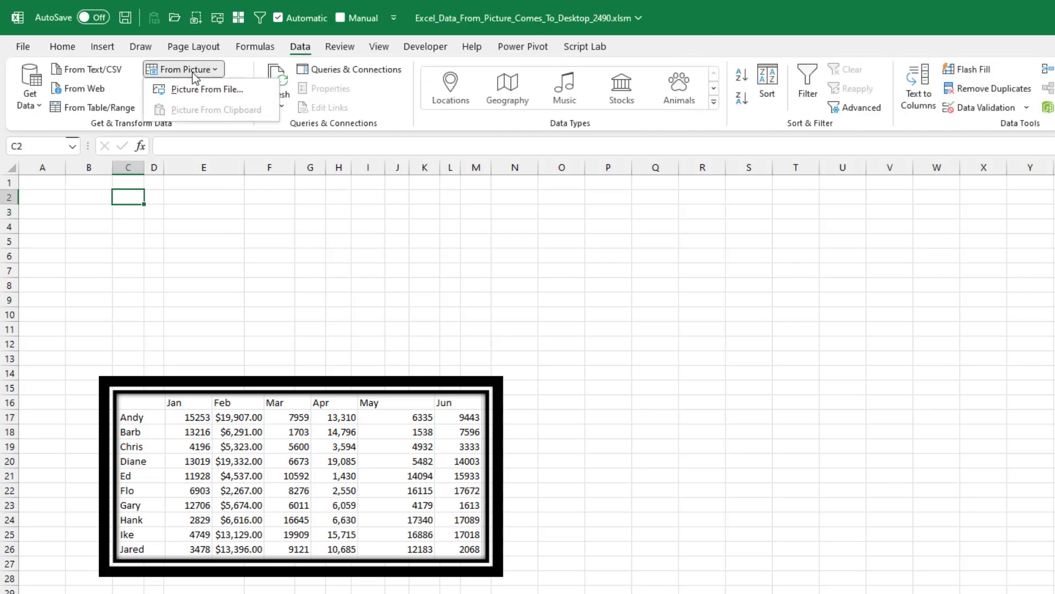
click(195, 89)
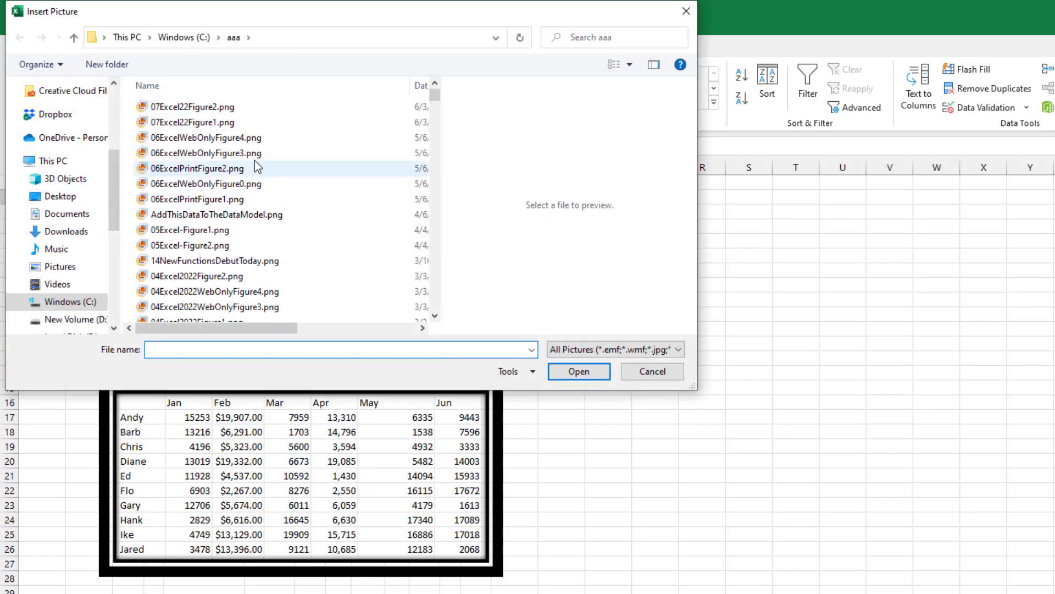
click(191, 137)
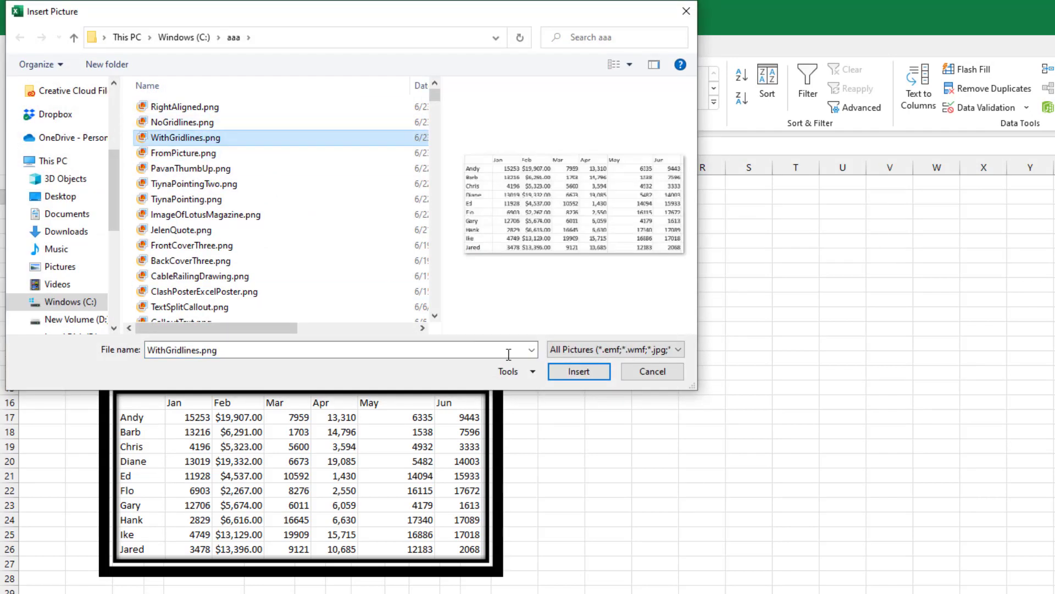
click(578, 371)
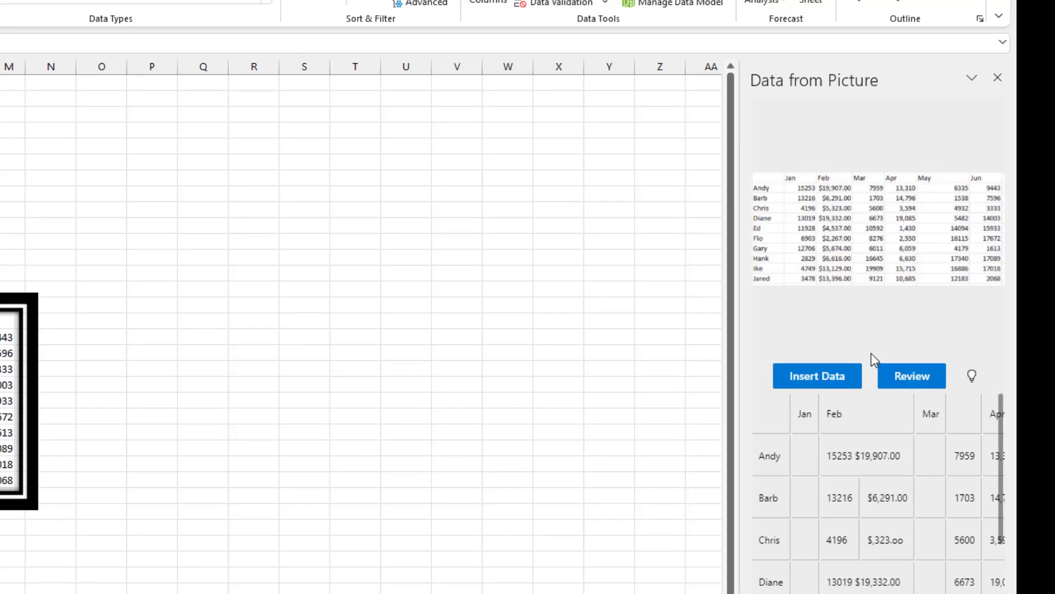
Correct FlO to Flo, accept Ike, and insert the extracted table into the sheet
click(911, 383)
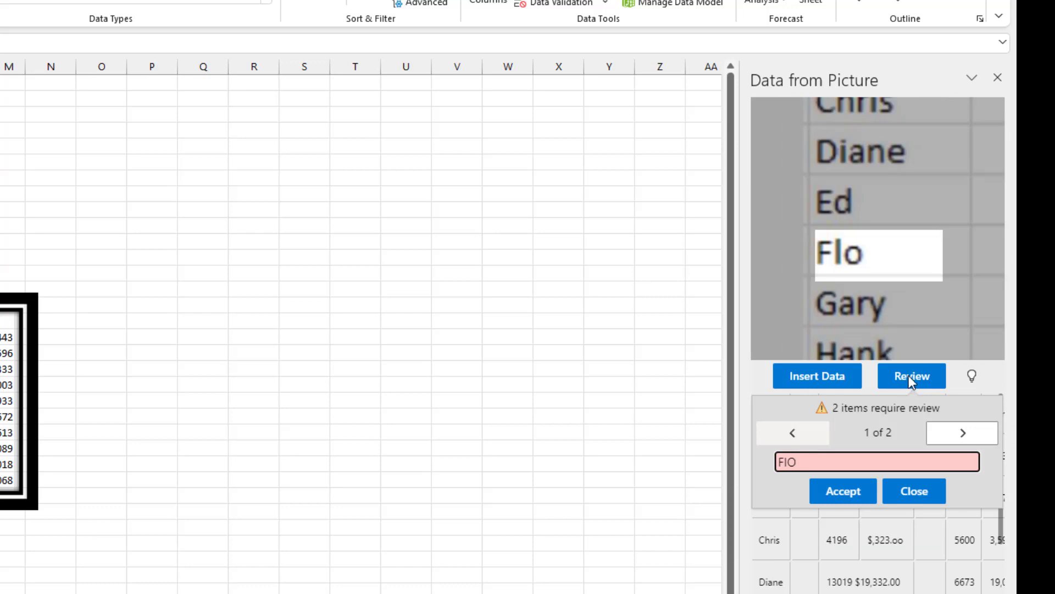
drag(797, 462, 695, 448)
text(Flo)
click(841, 492)
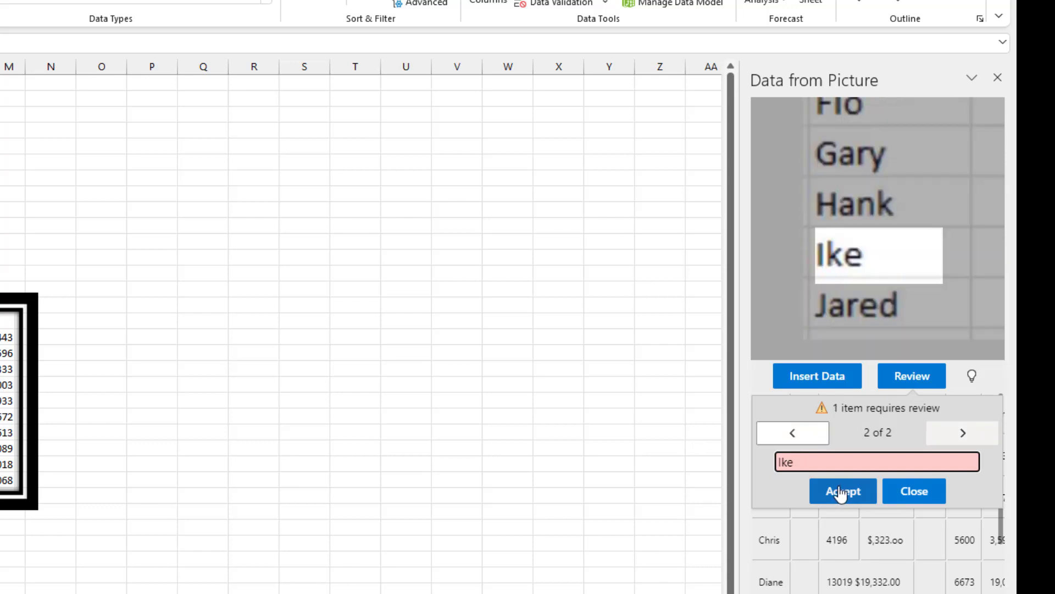
click(843, 494)
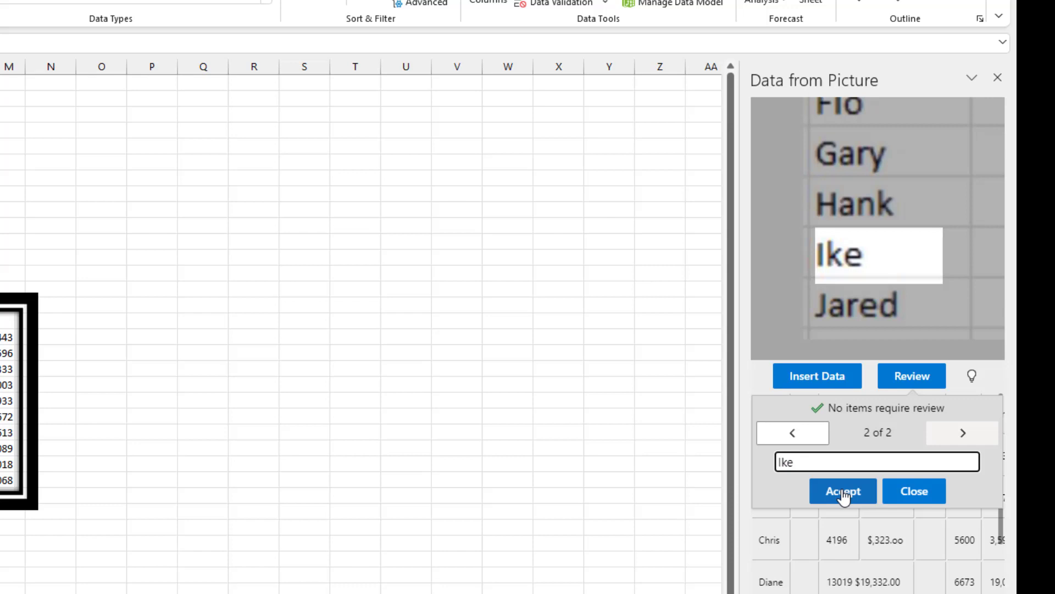
click(867, 492)
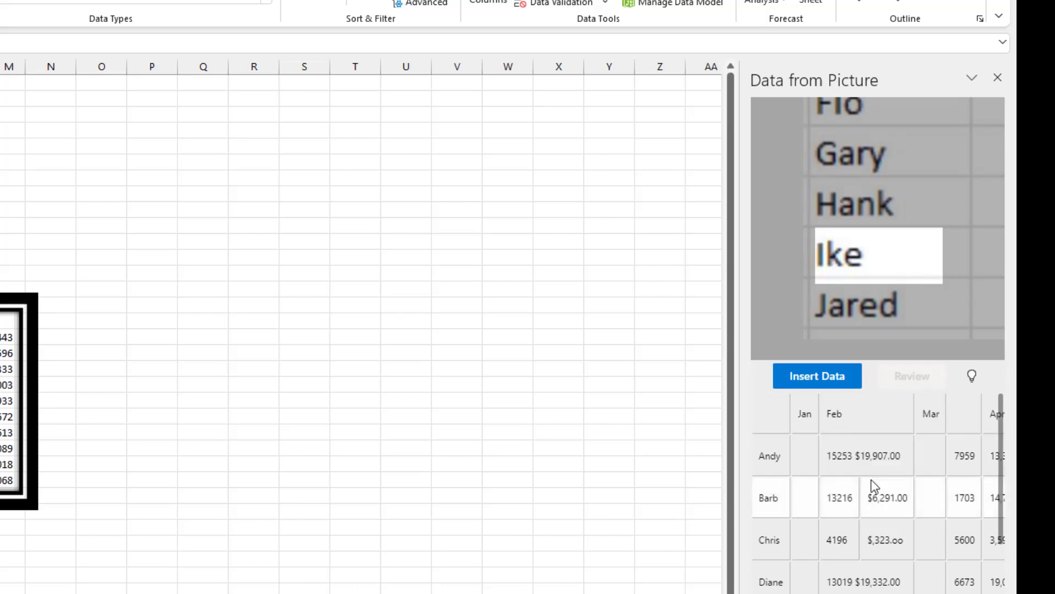
click(817, 377)
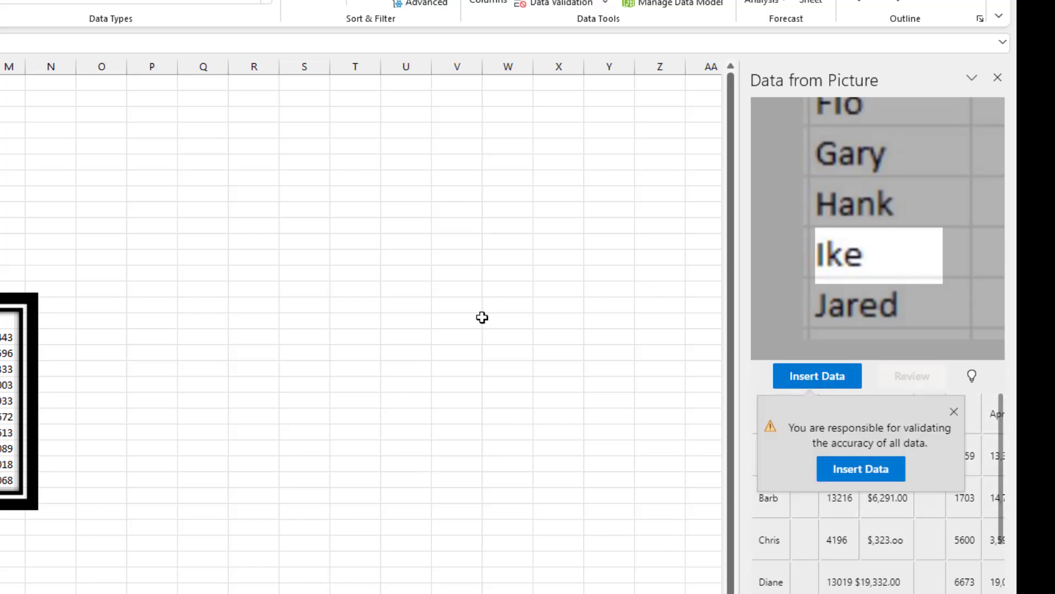
click(858, 470)
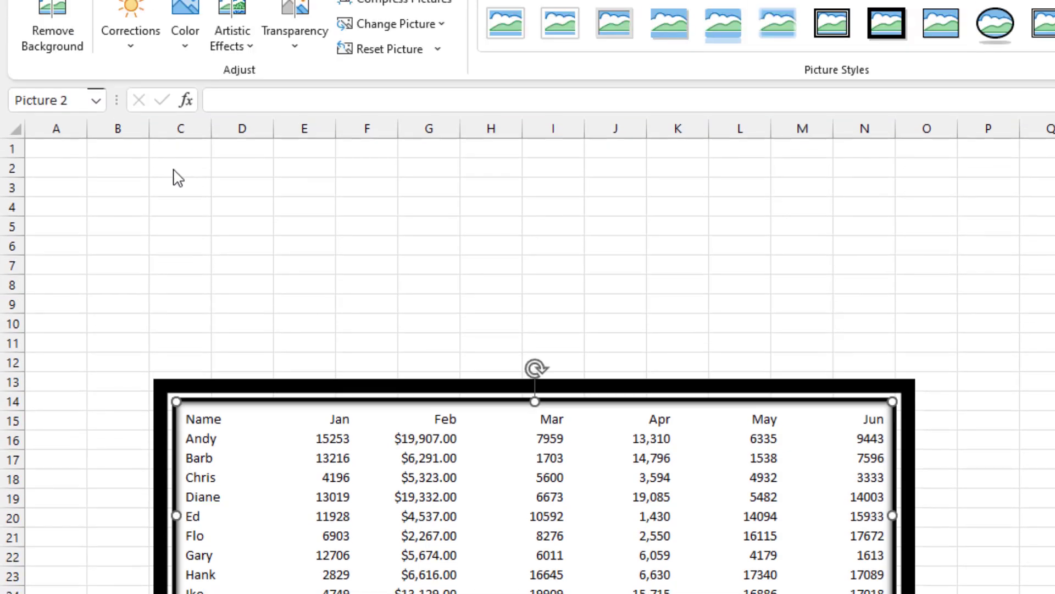
With C2 selected, import the RightAligned.png photo through Data > From Picture > Picture From File
click(172, 47)
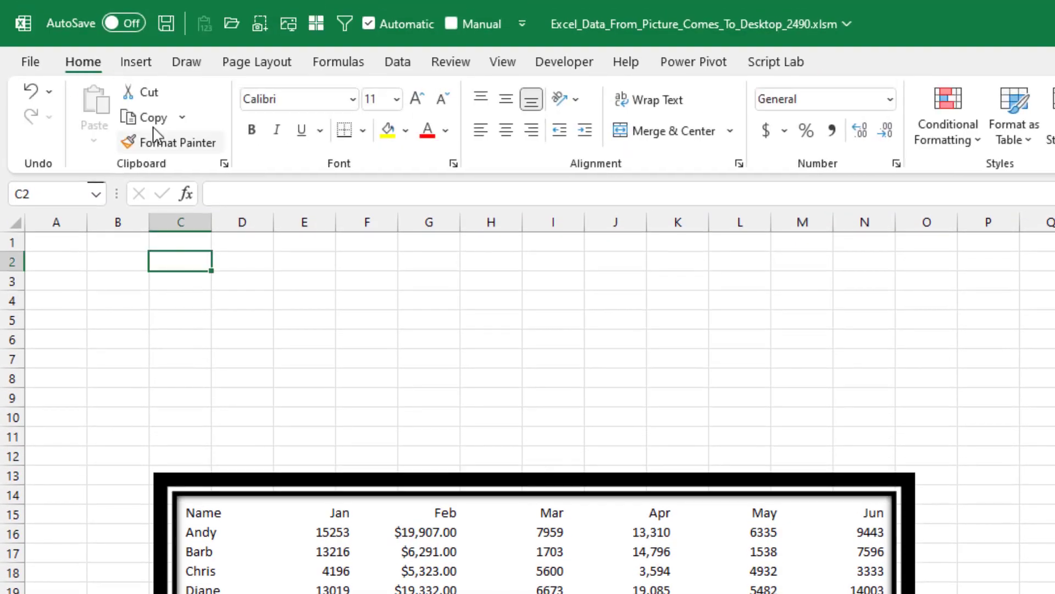
click(397, 63)
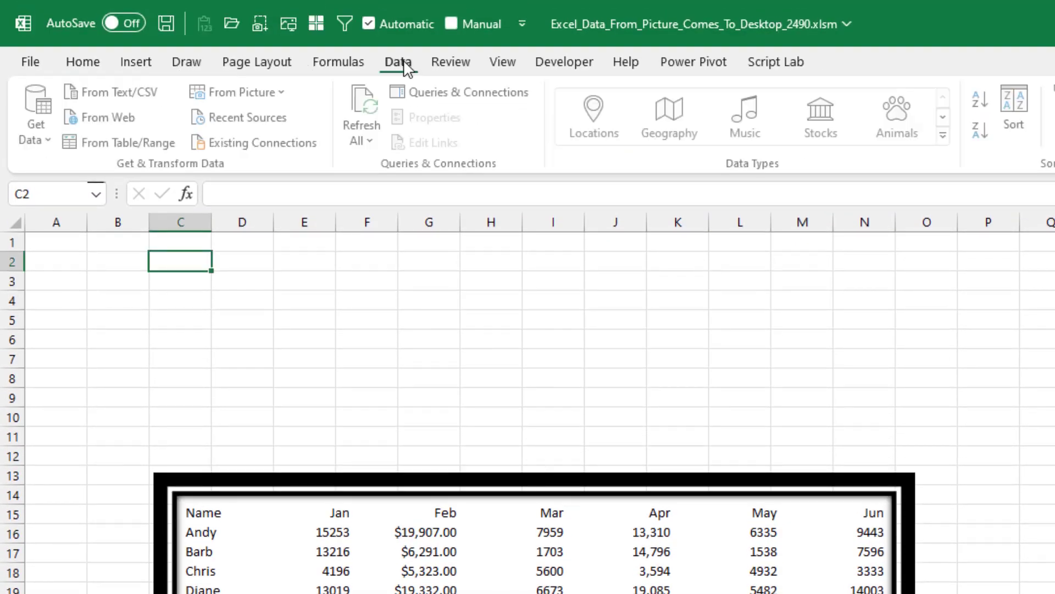
click(285, 92)
click(284, 113)
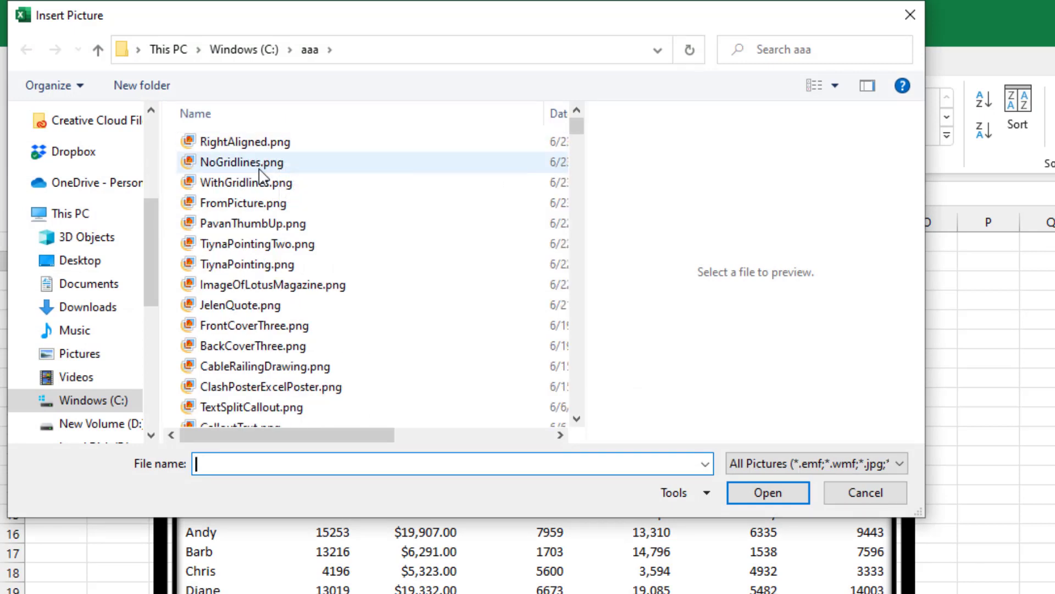
click(245, 142)
click(750, 492)
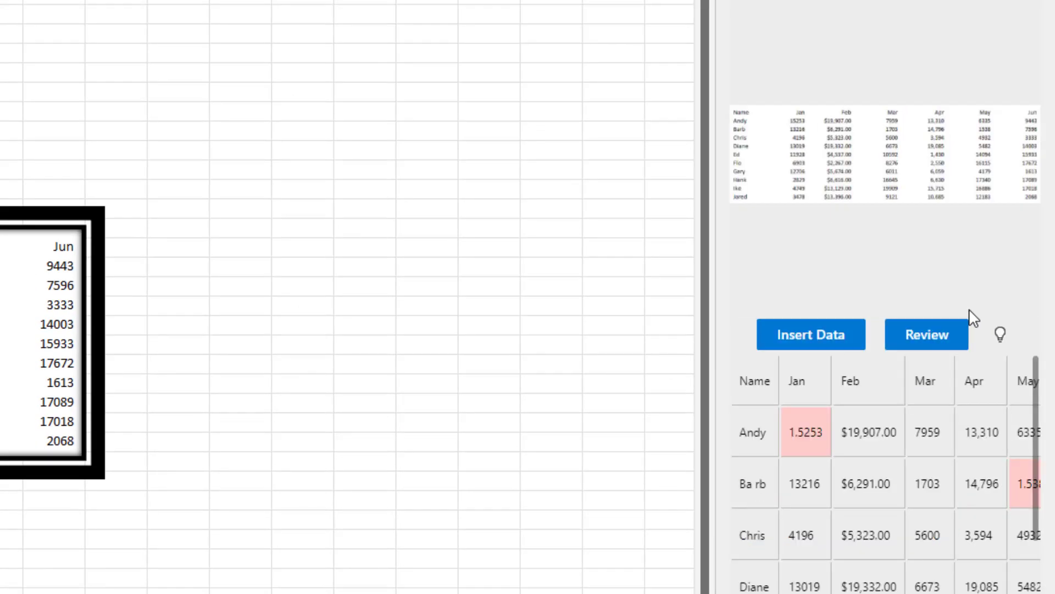
Review the flagged items: accept Jun and remove stray decimals to get 15253, 1538 and 15933
click(939, 338)
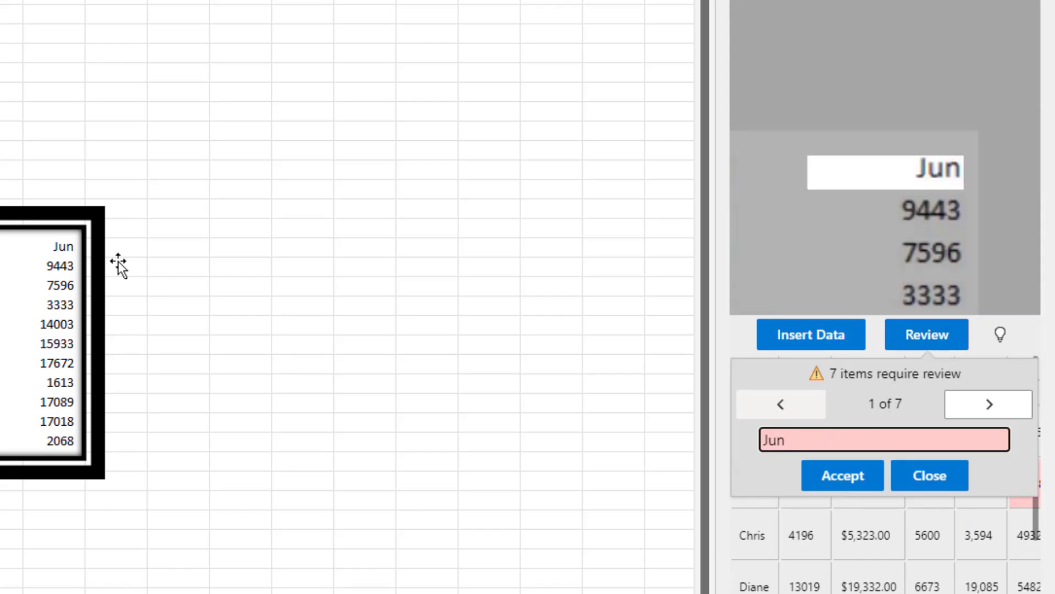
click(837, 487)
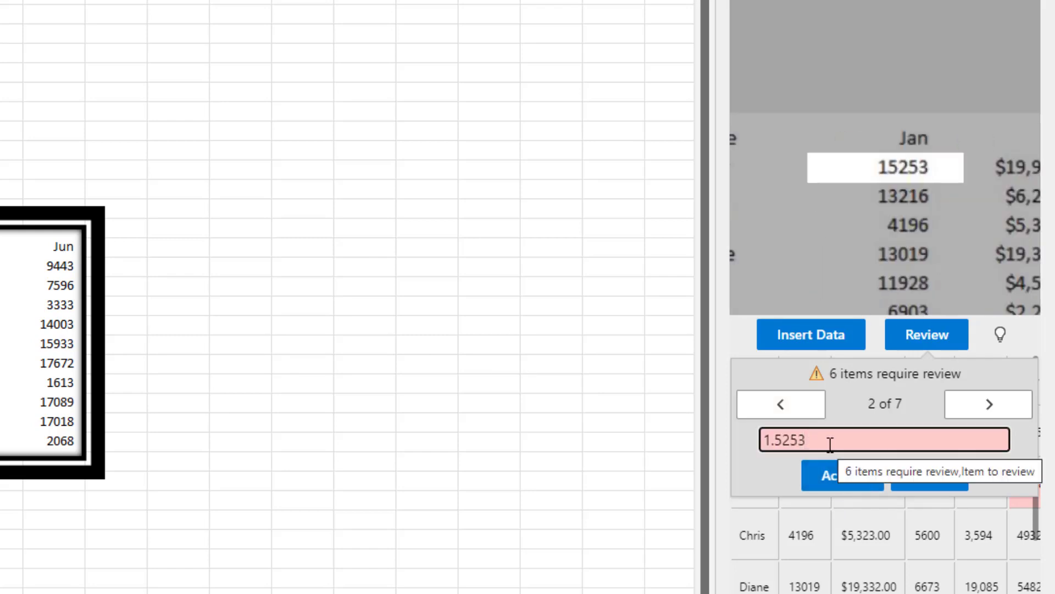
key(Left)
key(Left)
key(Left)
key(Left)
key(Left)
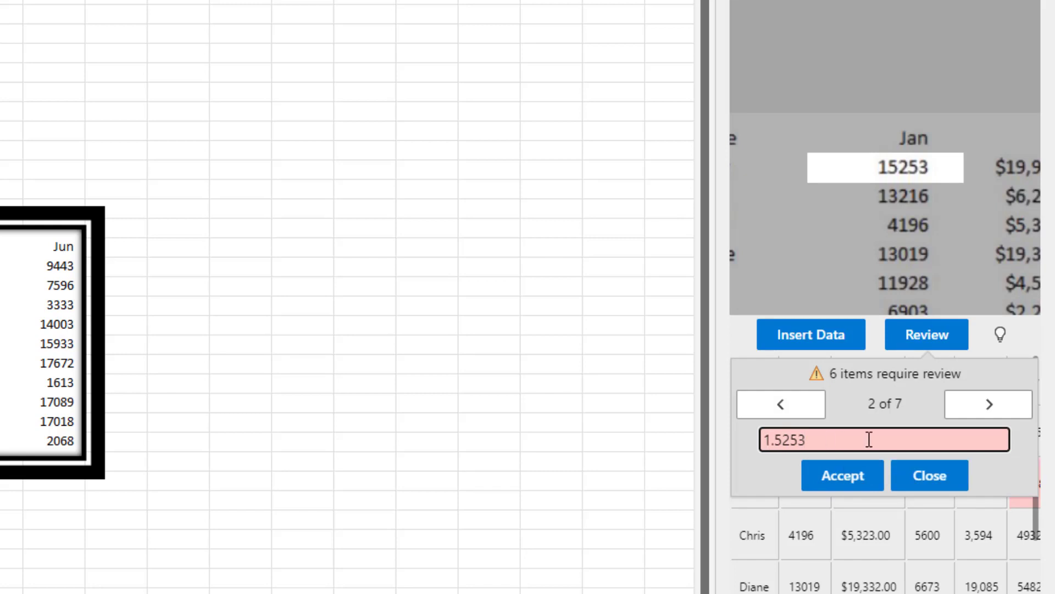
key(Delete)
click(844, 480)
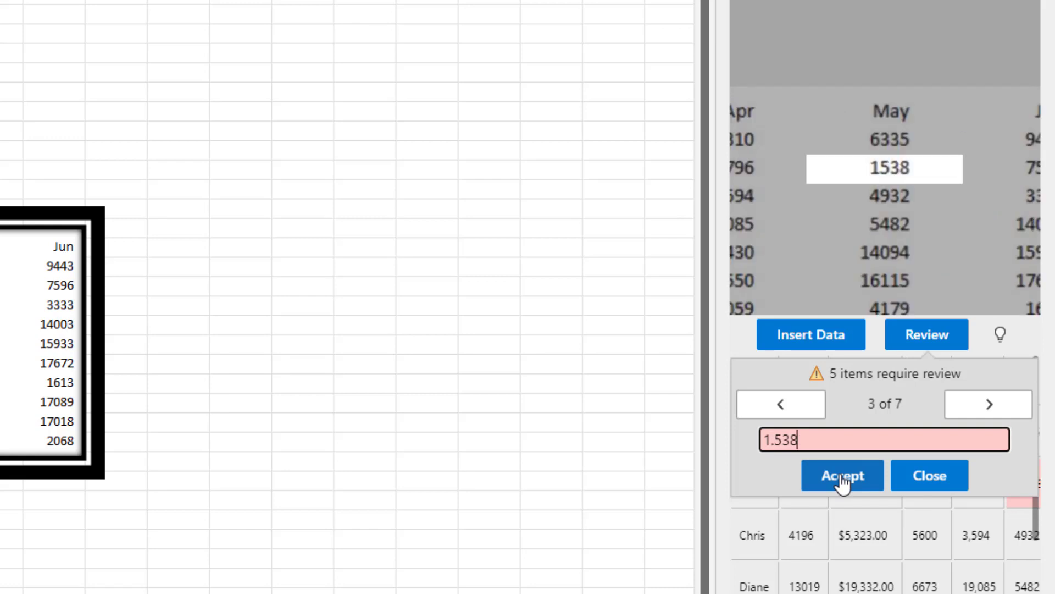
key(Delete)
click(844, 480)
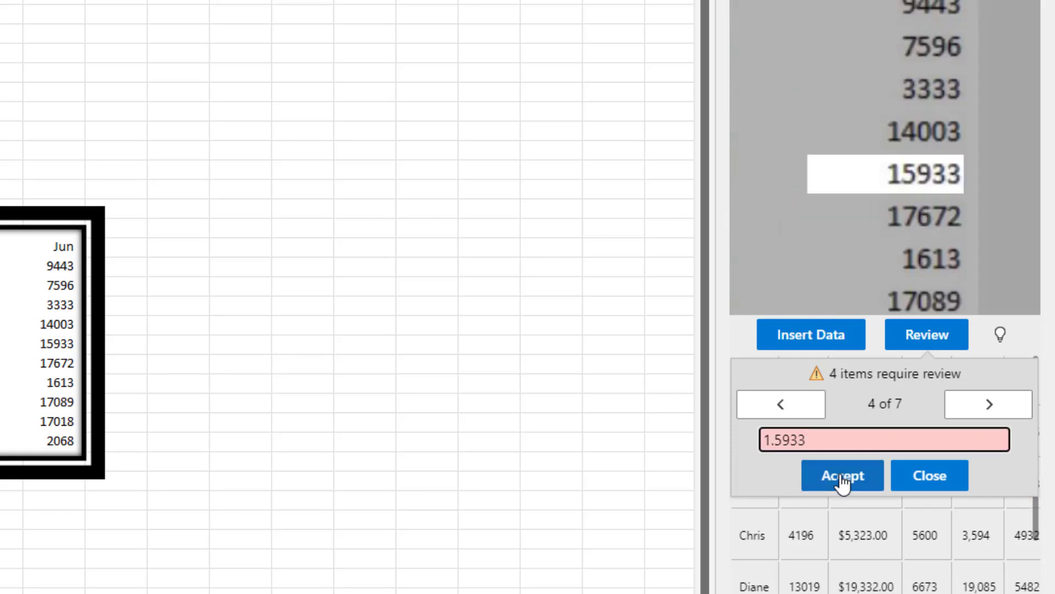
key(Right)
key(Delete)
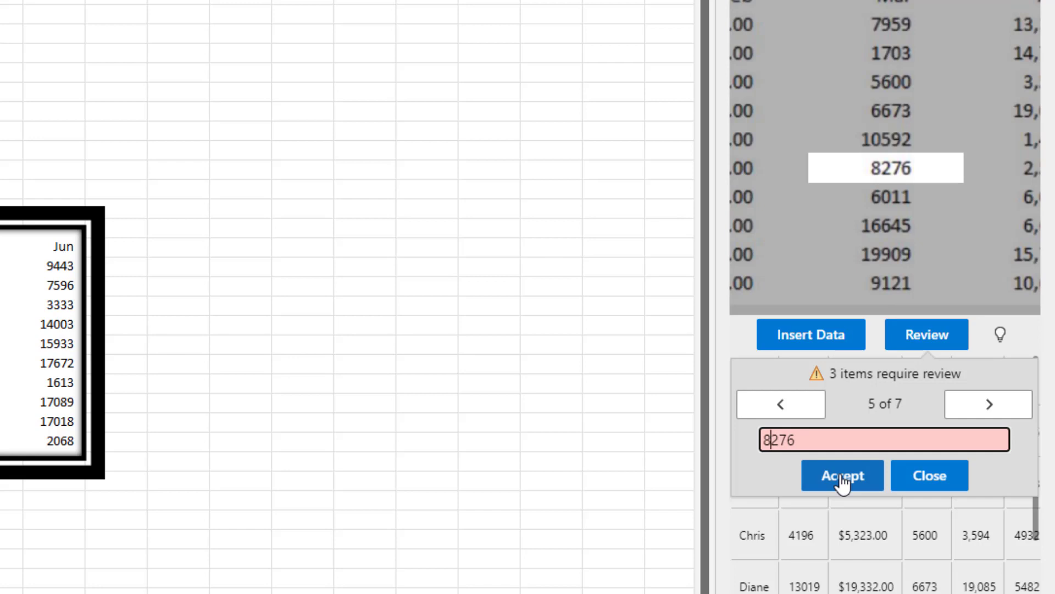
Accept 8276, Gary and Ike, finish the review, and start inserting the data
click(843, 475)
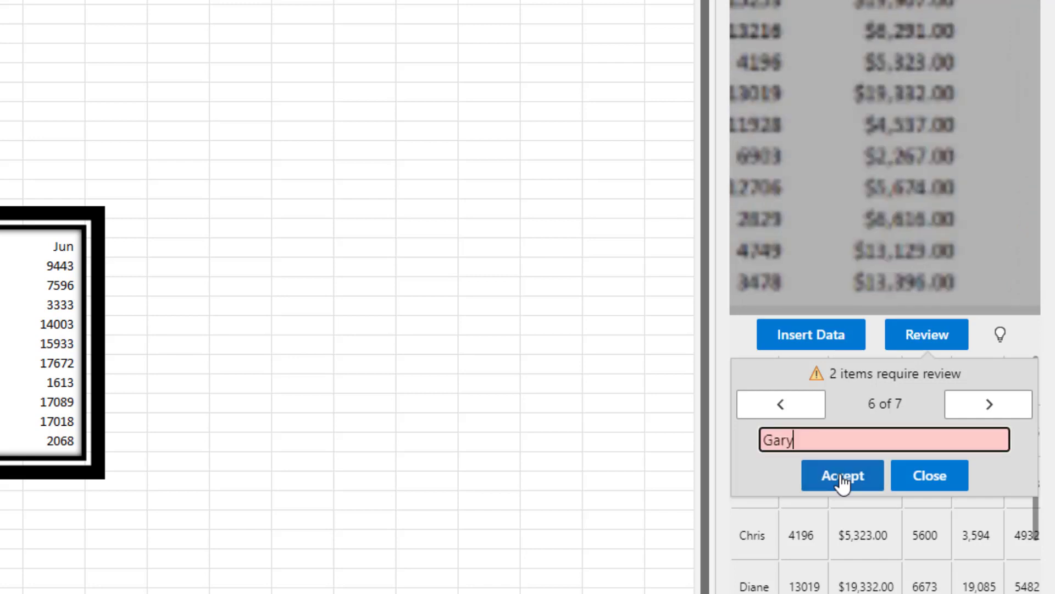
click(842, 476)
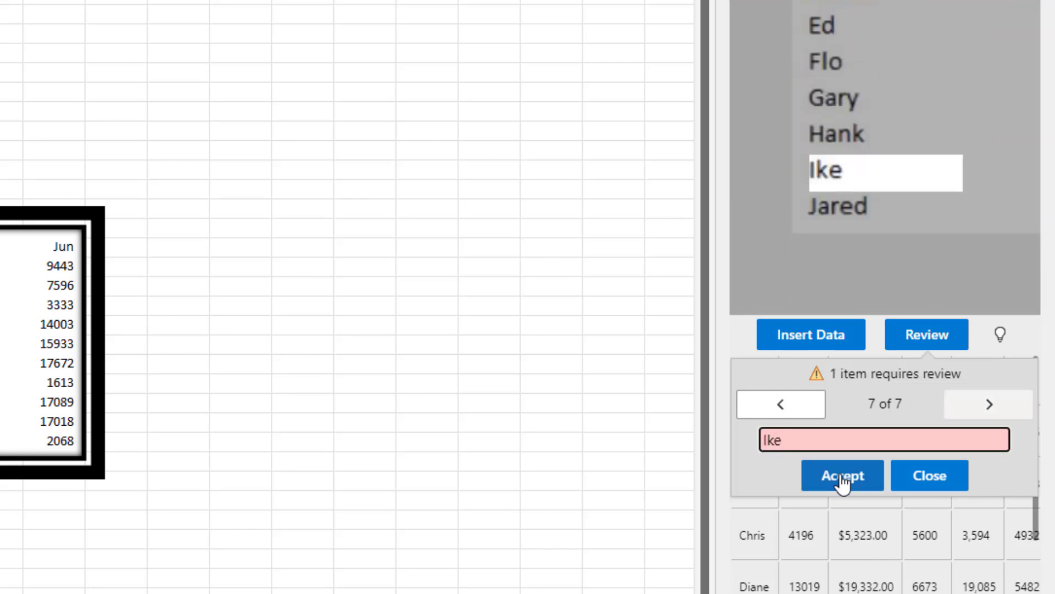
click(843, 475)
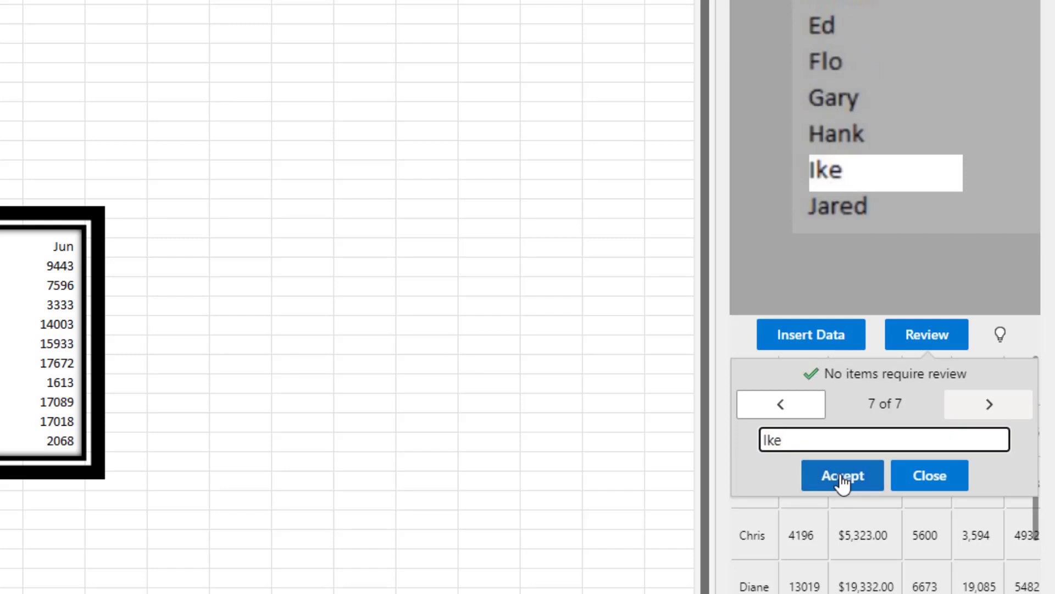
click(842, 481)
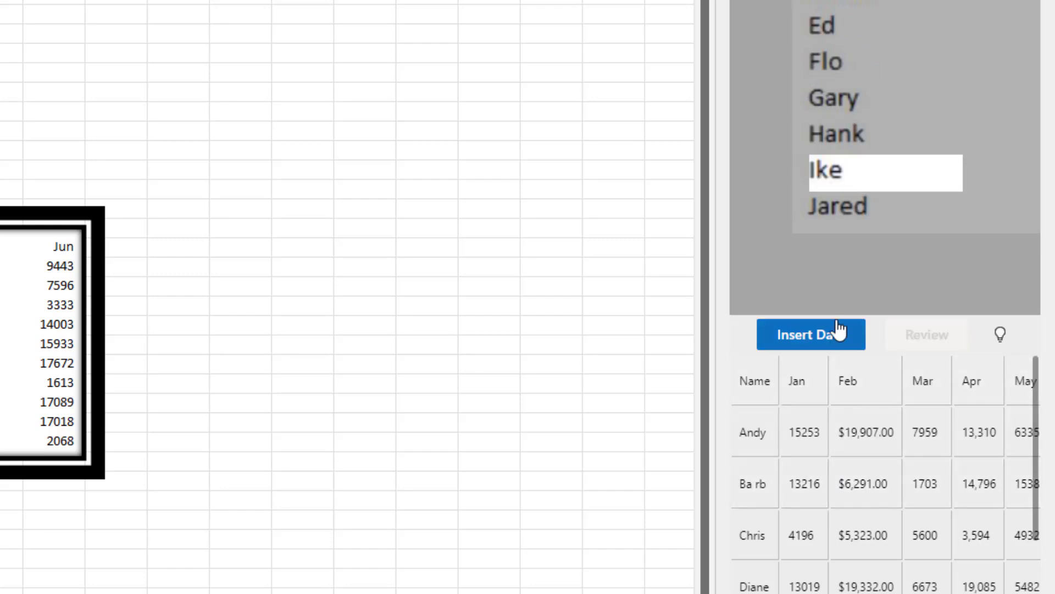
click(809, 337)
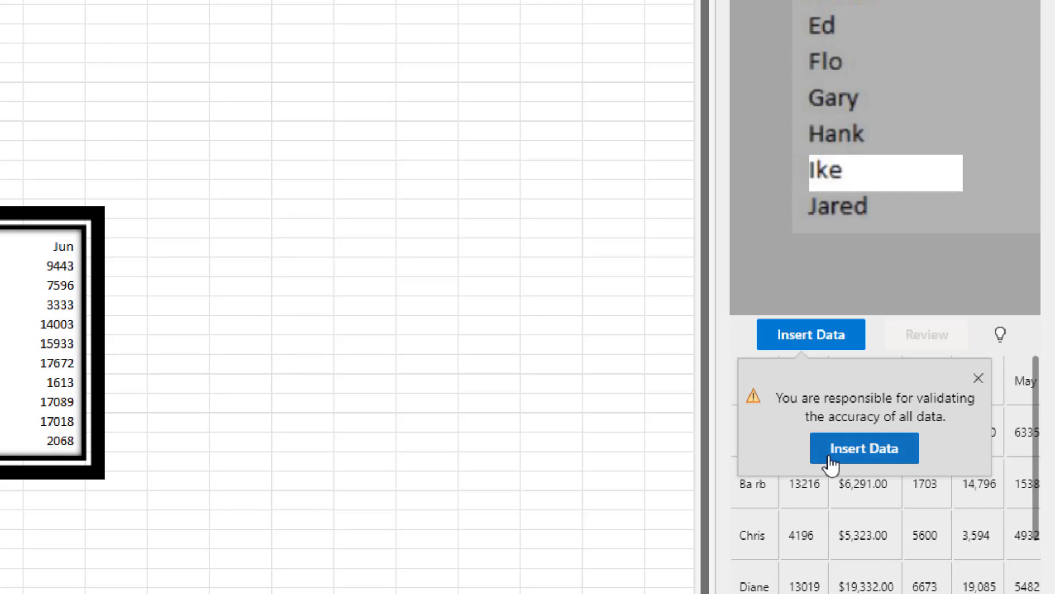
Insert the recognised table and paste a copy of it at K2
click(860, 455)
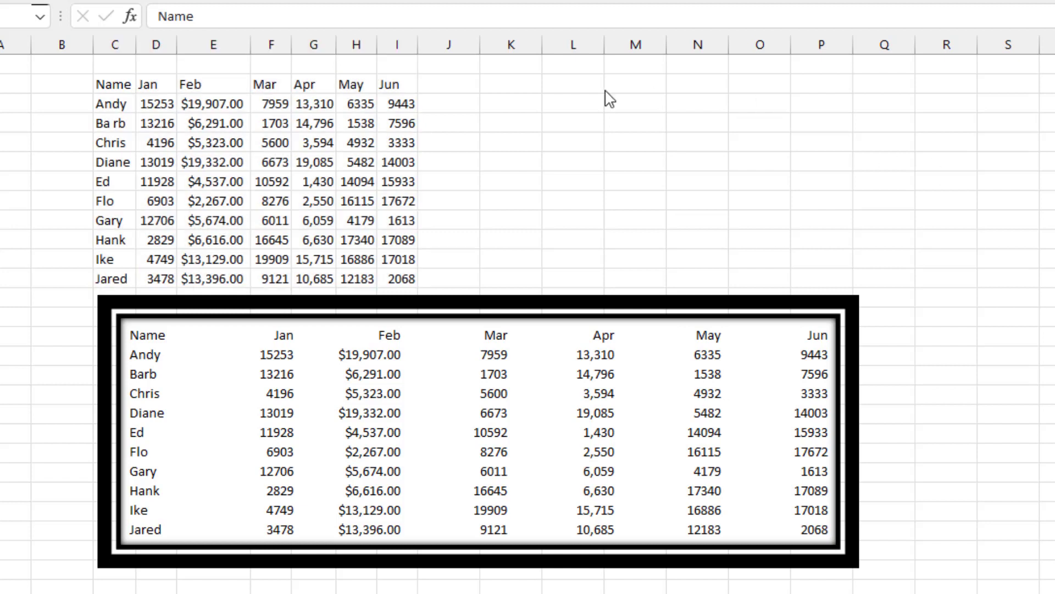
click(529, 84)
key(ctrl+v)
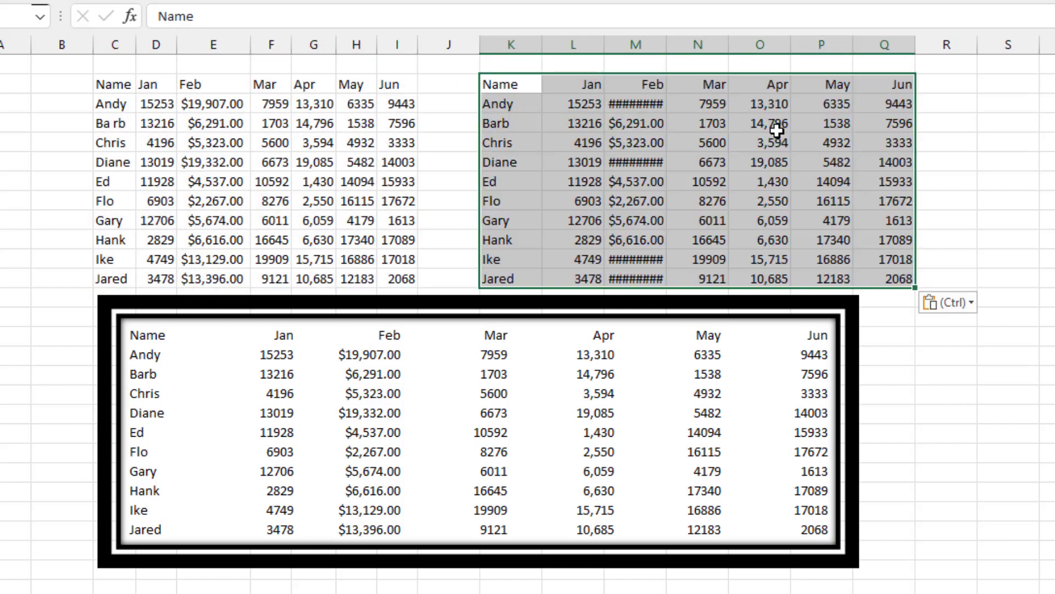
Enter the comparison formula =C2=K2 in T2
click(1045, 84)
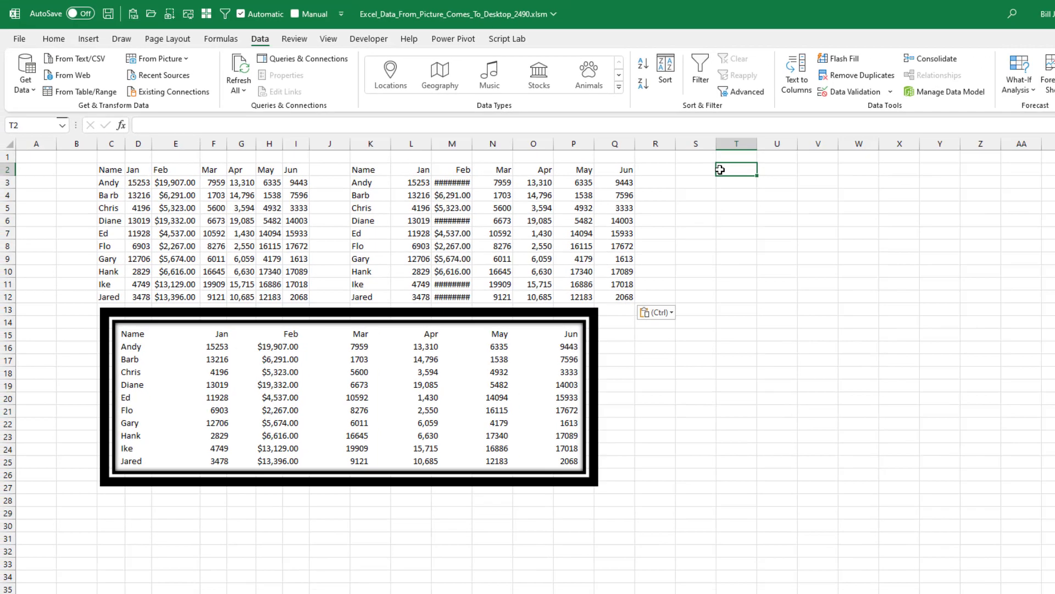
text(=)
key(Left)
key(ctrl+Left)
key(ctrl+Left)
key(ctrl+Left)
key(ctrl+Left)
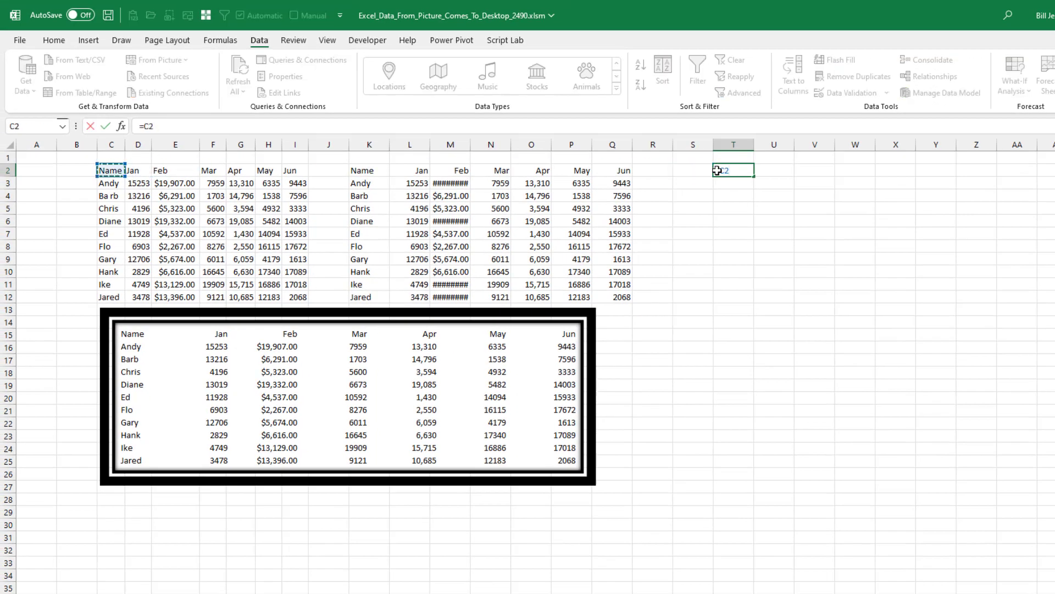
text(=)
key(Left)
key(Left)
key(Left)
key(Left)
key(Left)
key(Left)
key(Left)
key(Left)
key(Left)
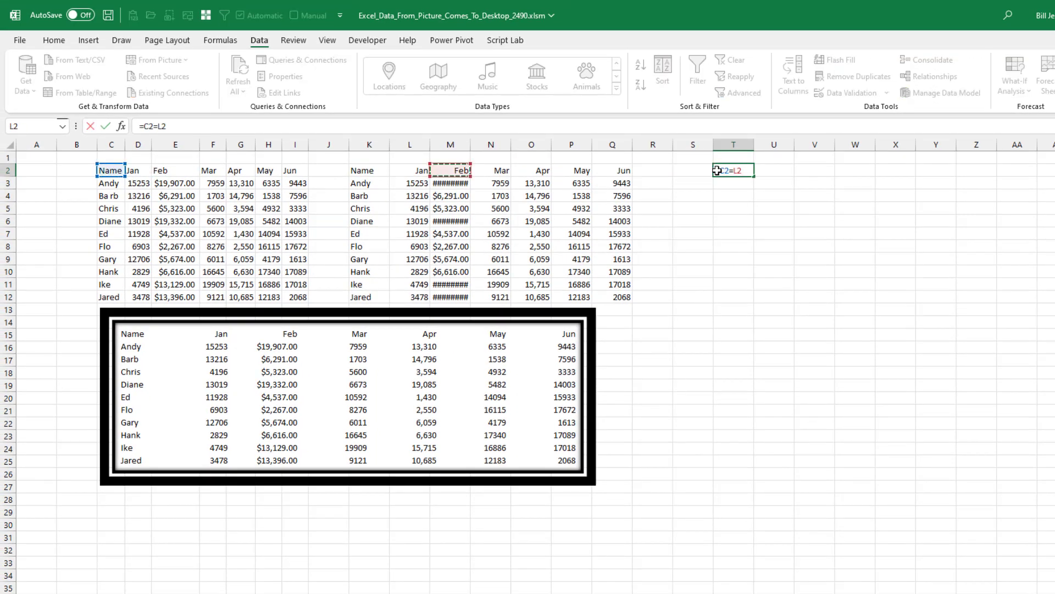
key(ctrl+Return)
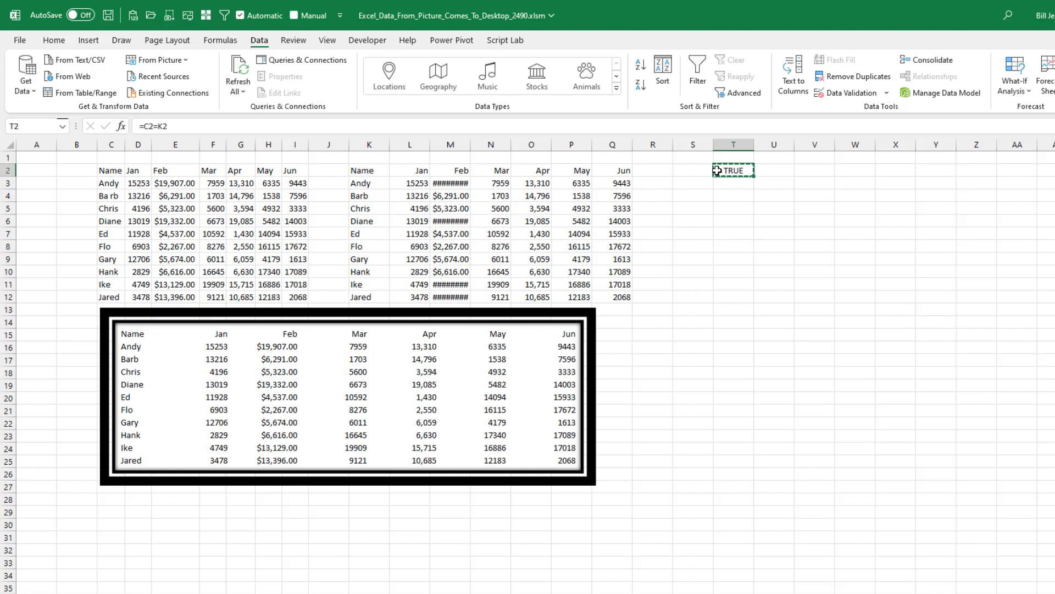
Fill the comparison across T2:Z12 and check the FALSE caused by the Barb name in K4
key(shift+Down)
key(shift+Down)
key(shift+Down)
key(shift+Down)
key(shift+Down)
key(shift+Down)
key(shift+Down)
key(shift+Down)
key(shift+Down)
key(shift+Down)
key(shift+Right)
key(shift+Right)
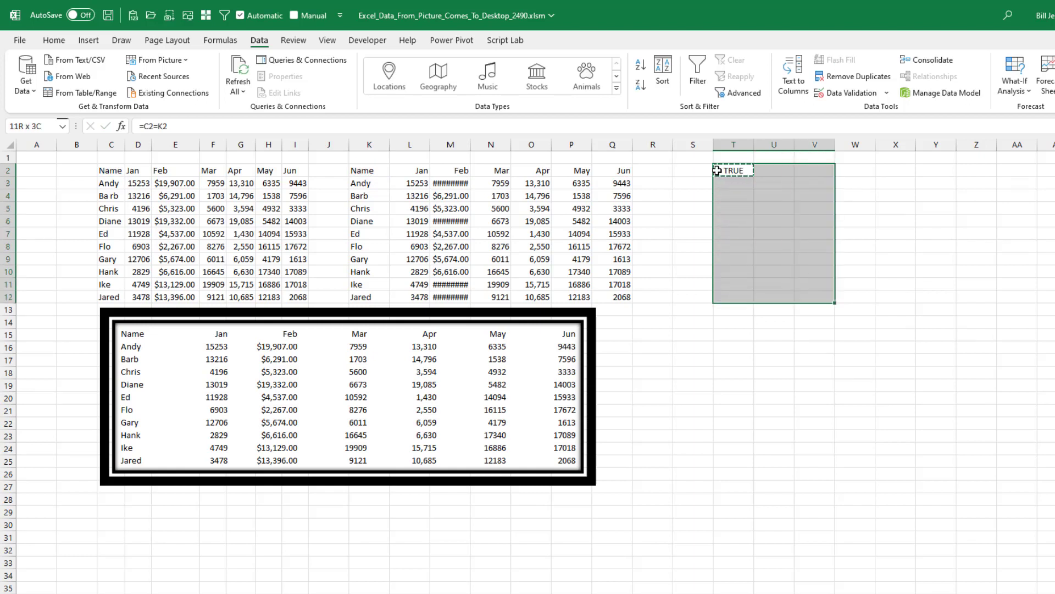
key(shift+Right)
key(shift+Right)
key(shift+Right)
key(shift+Right)
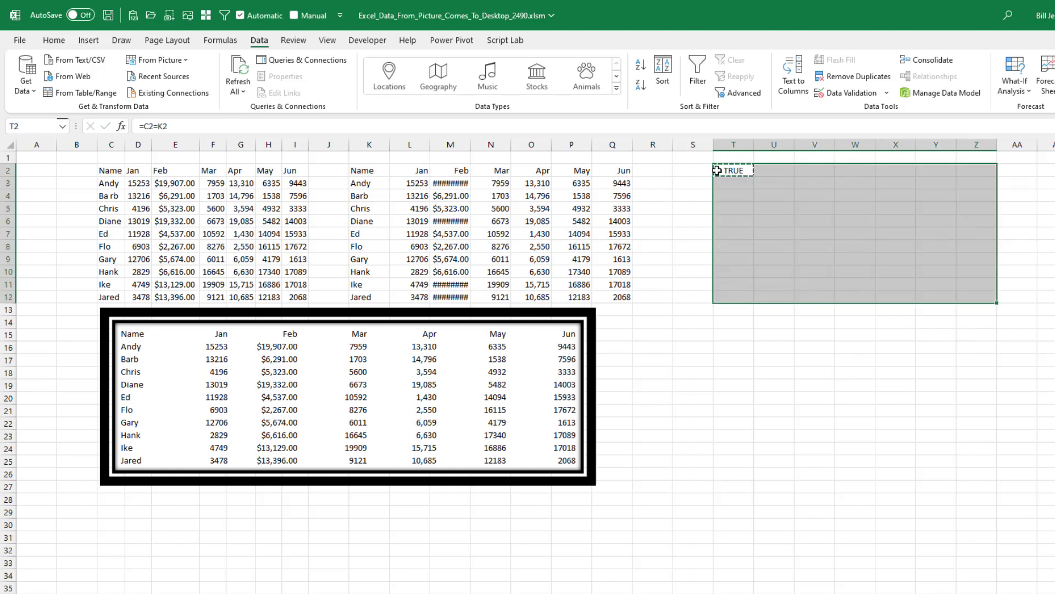
key(ctrl+v)
key(Down)
key(Down)
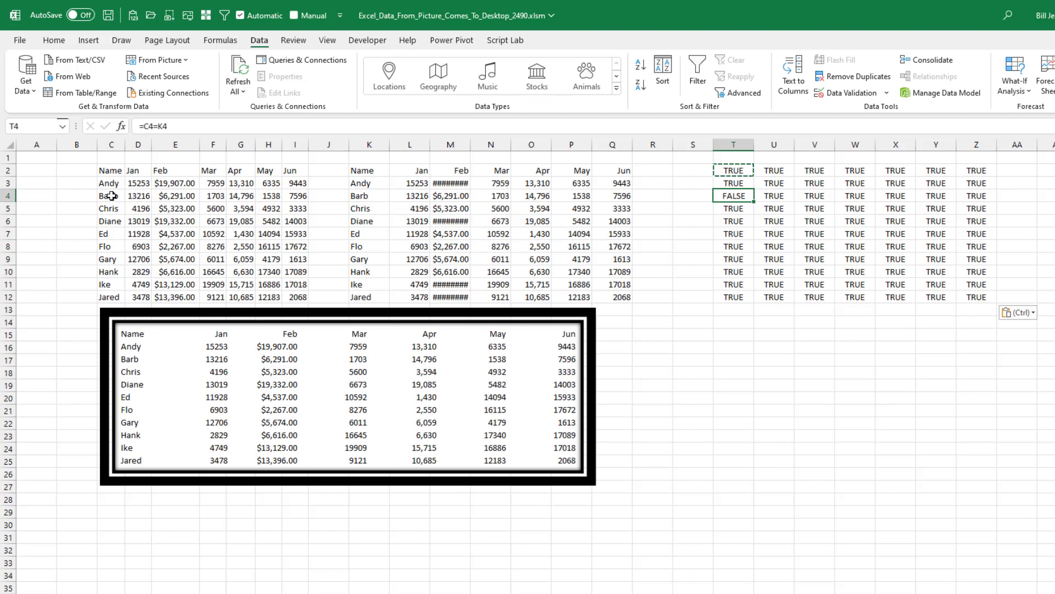
click(365, 196)
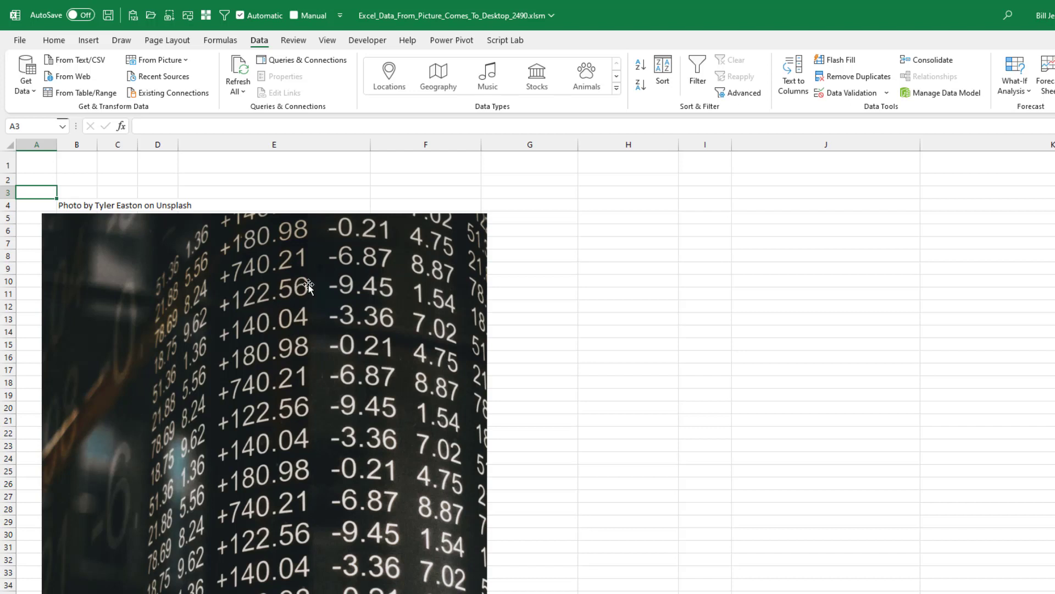
Extract data from the numbers photo and step through its flagged items
click(605, 191)
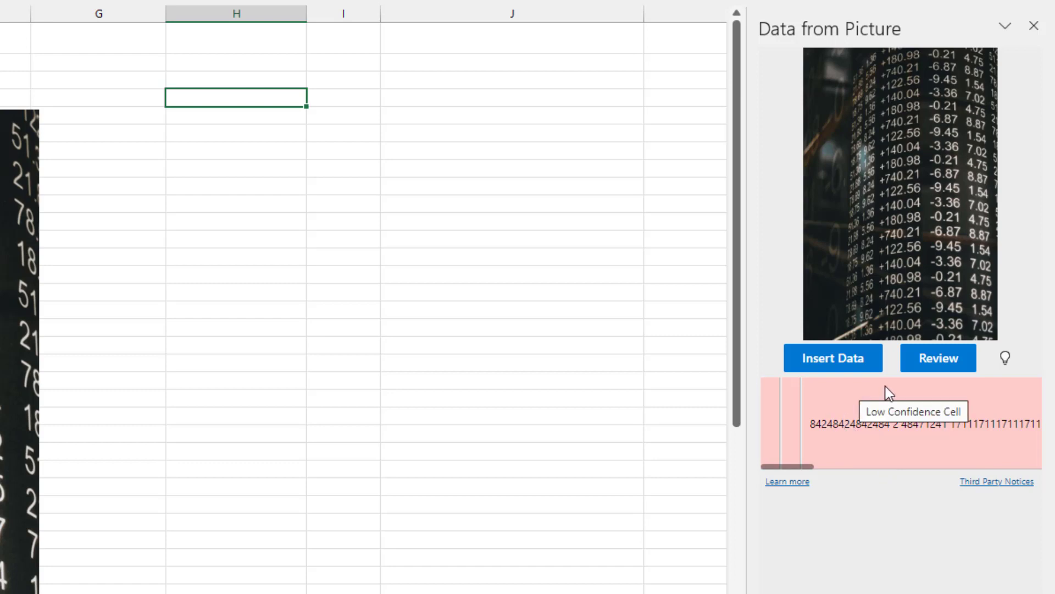
click(923, 365)
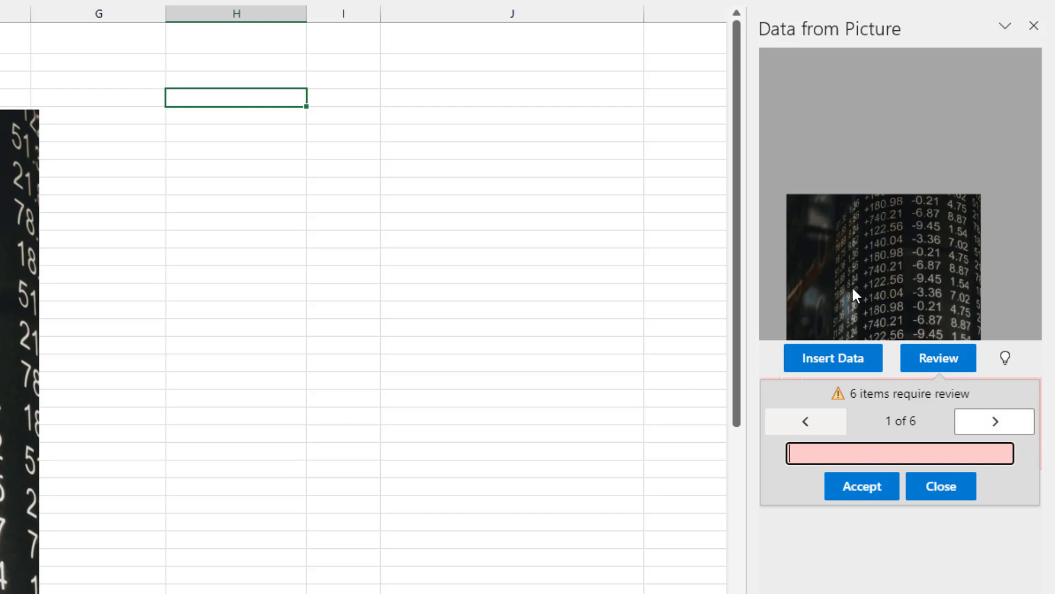
click(997, 425)
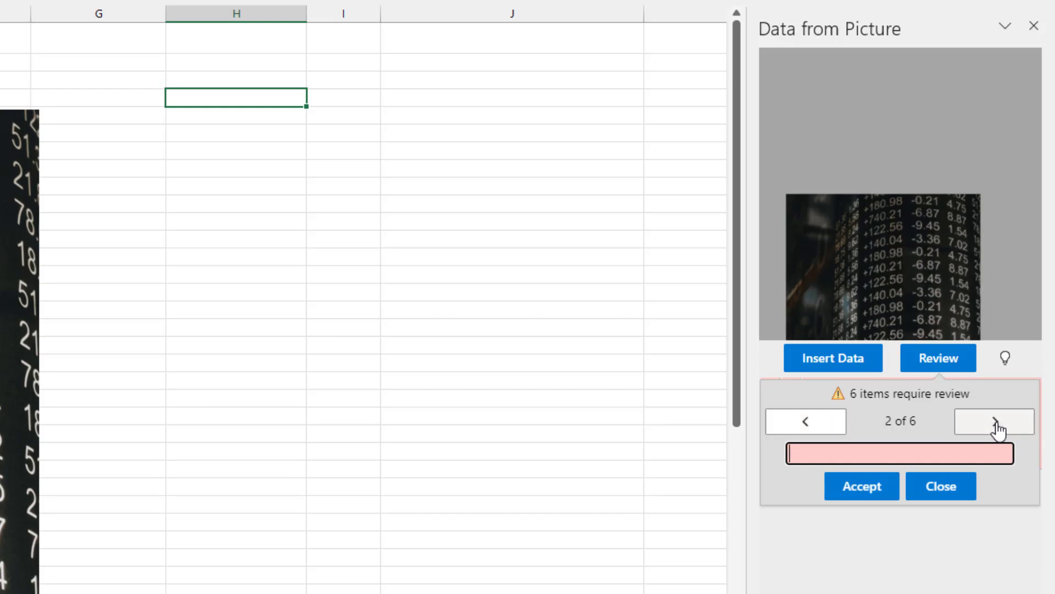
click(996, 424)
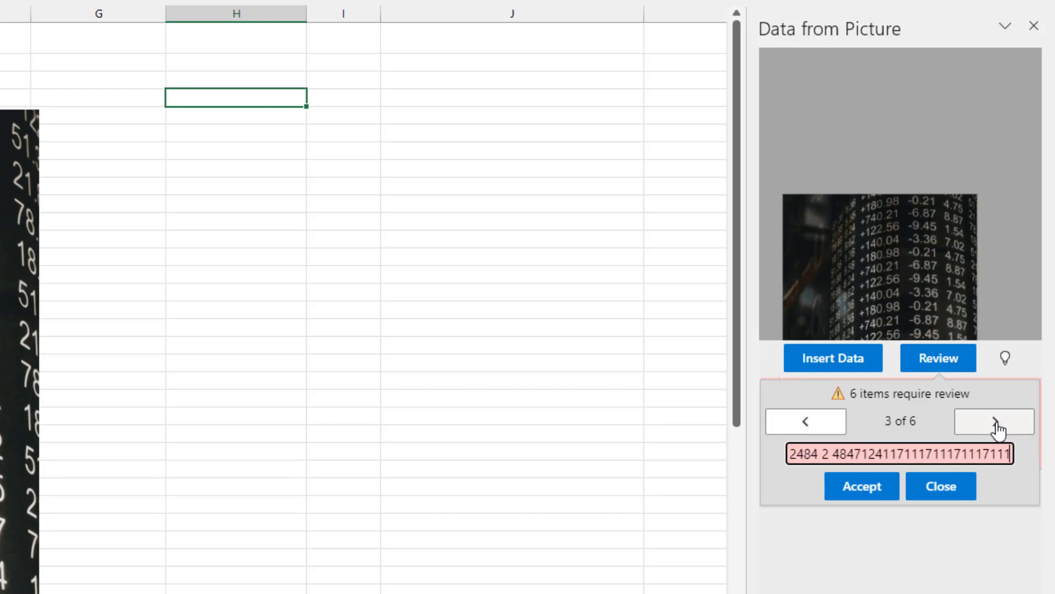
click(997, 424)
click(997, 424)
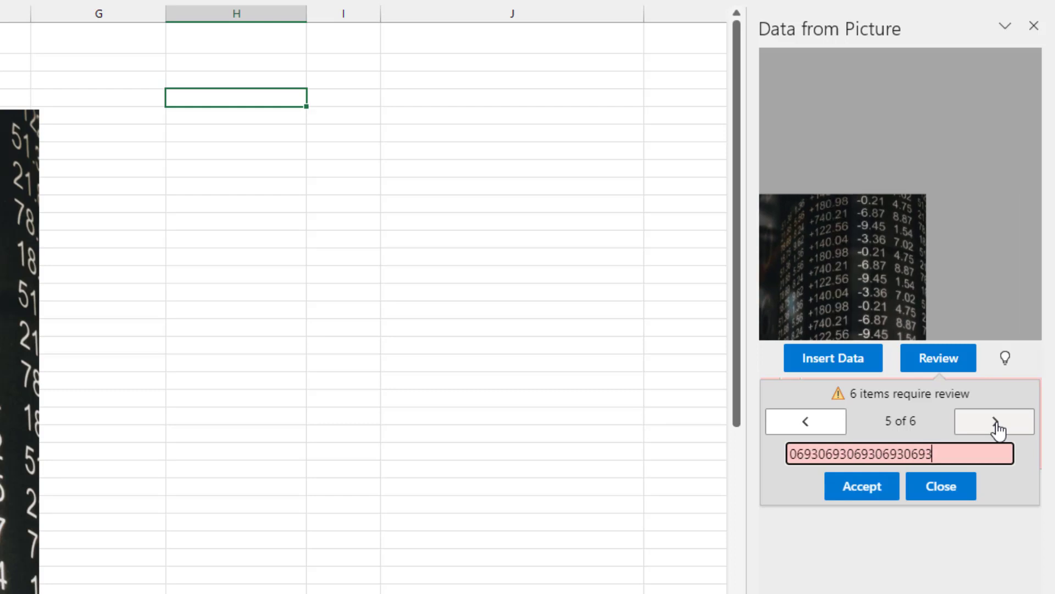
click(996, 424)
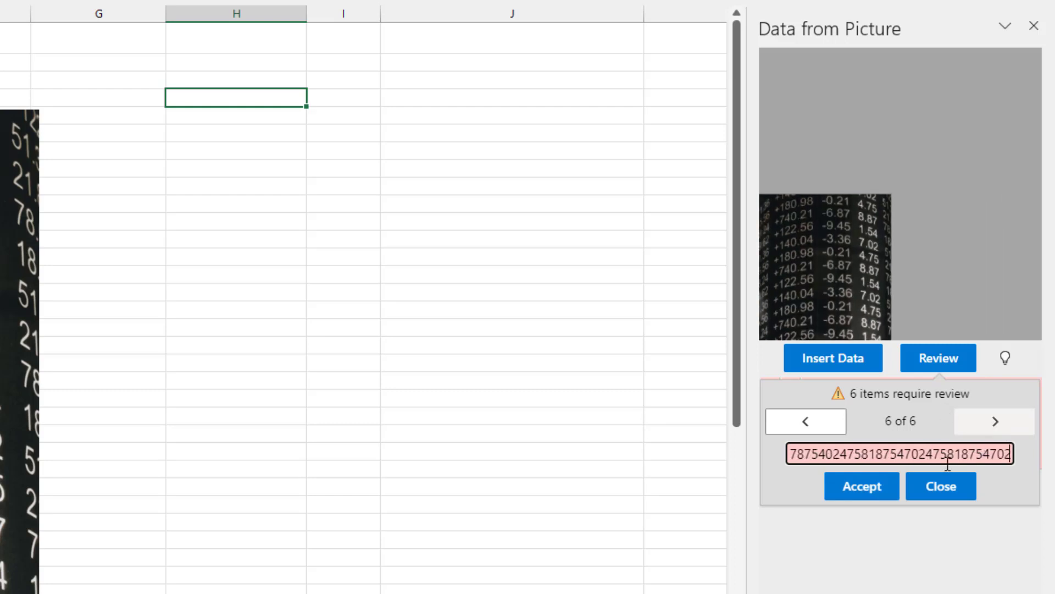
Accept the remaining flagged values and insert the data beside the picture
click(874, 490)
click(875, 490)
click(874, 489)
click(874, 489)
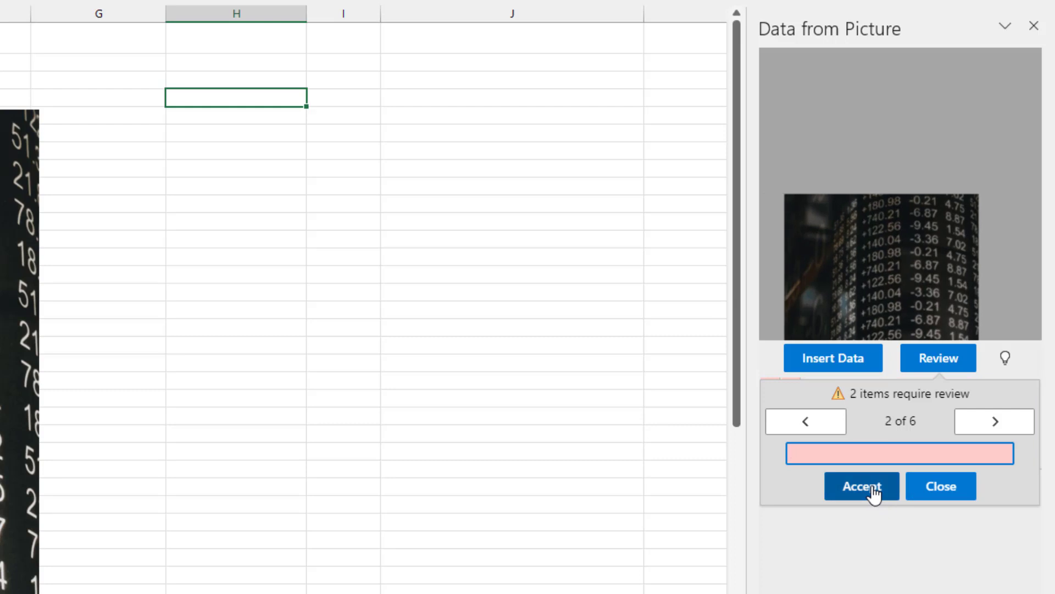
click(874, 489)
click(834, 360)
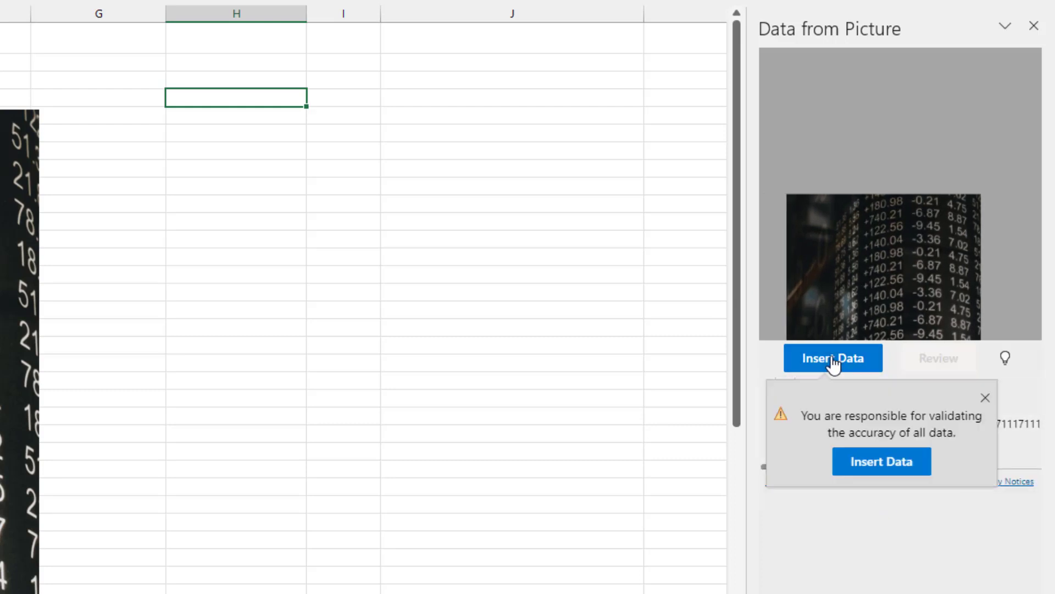
click(881, 463)
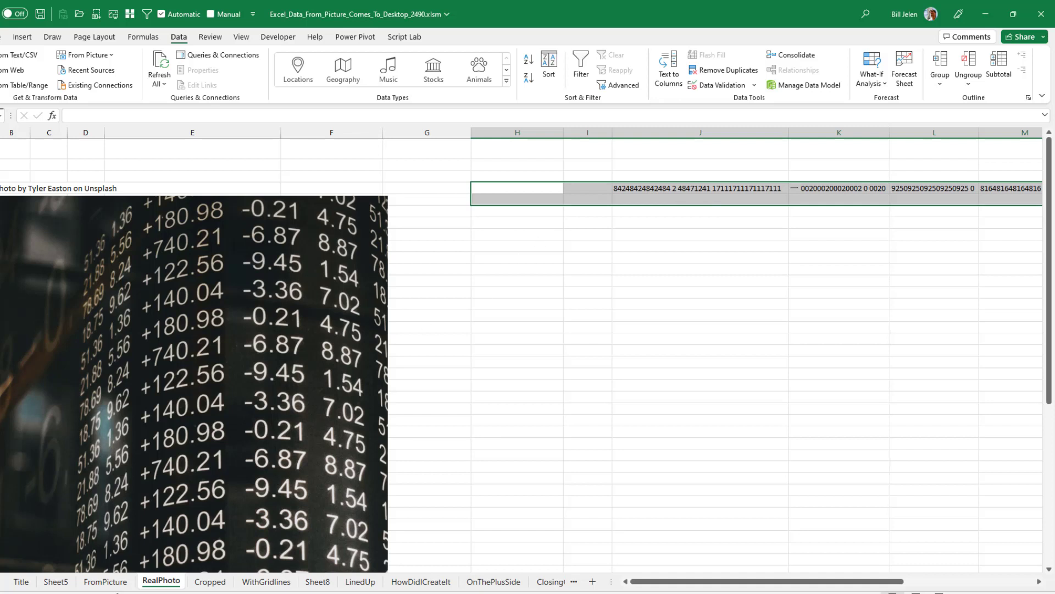
On the Cropped sheet, copy the cropped numbers picture
click(210, 581)
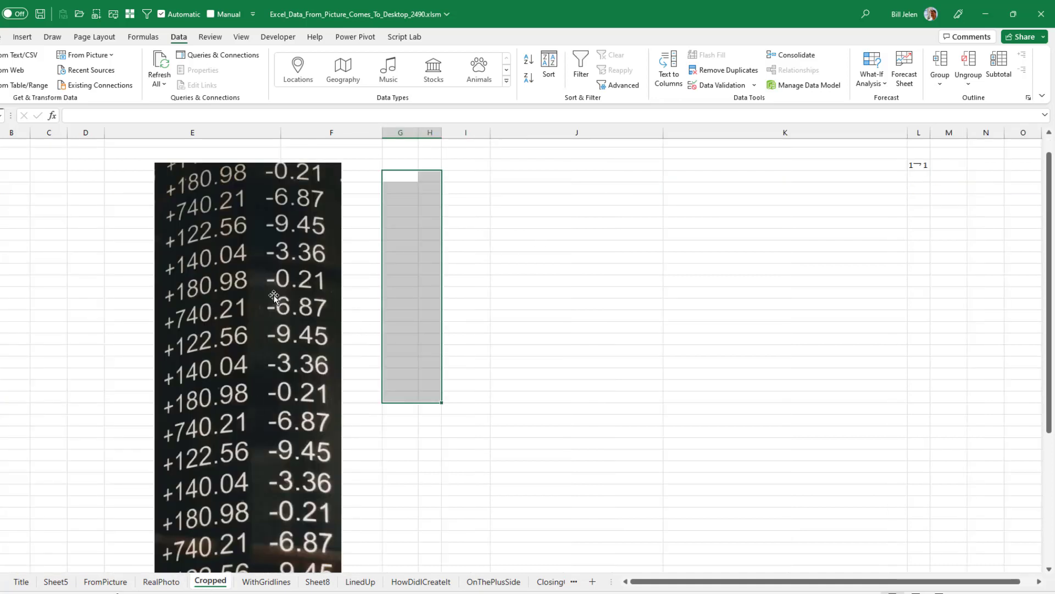
right_click(263, 249)
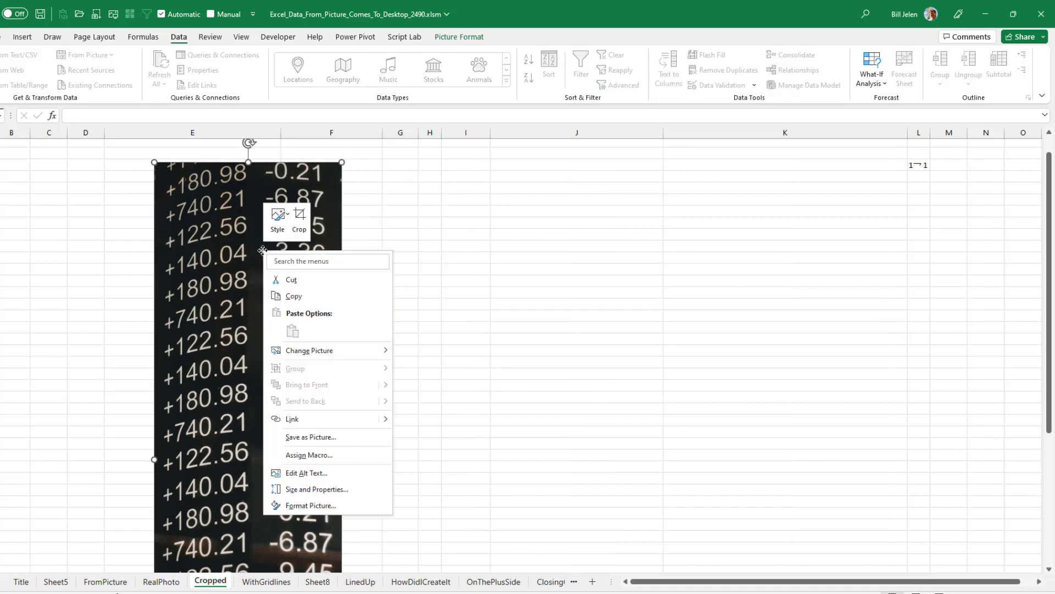
click(295, 297)
key(Escape)
Convert the copied picture to data for G5 with Picture From Clipboard
click(403, 175)
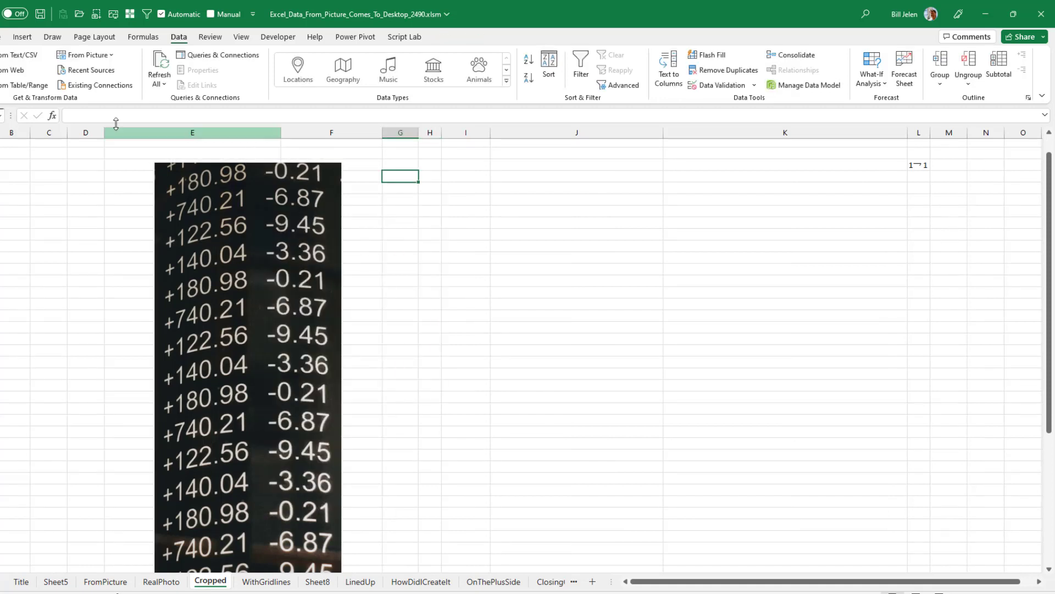
click(88, 55)
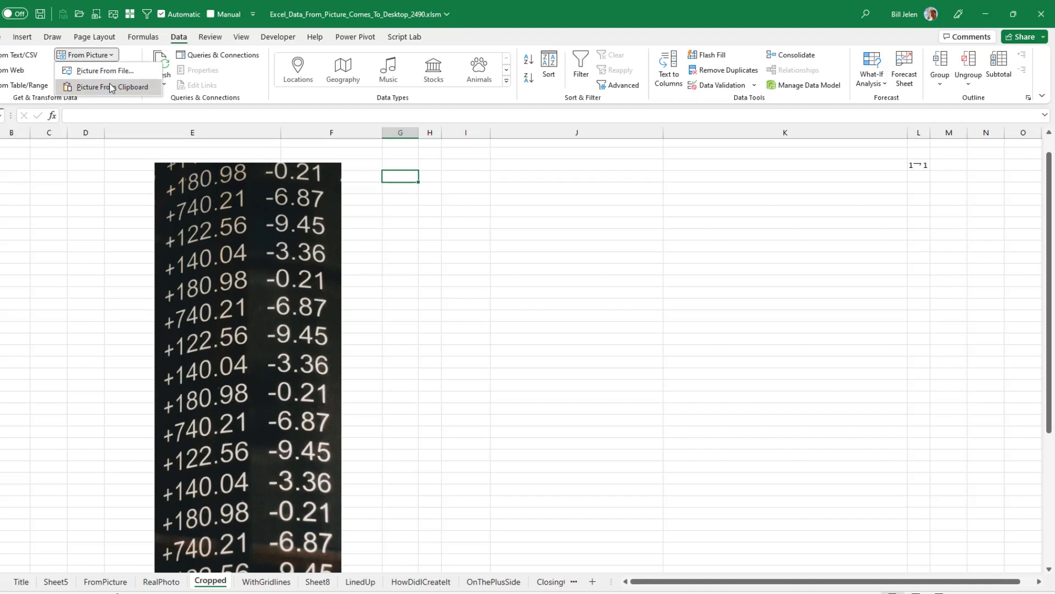
click(112, 87)
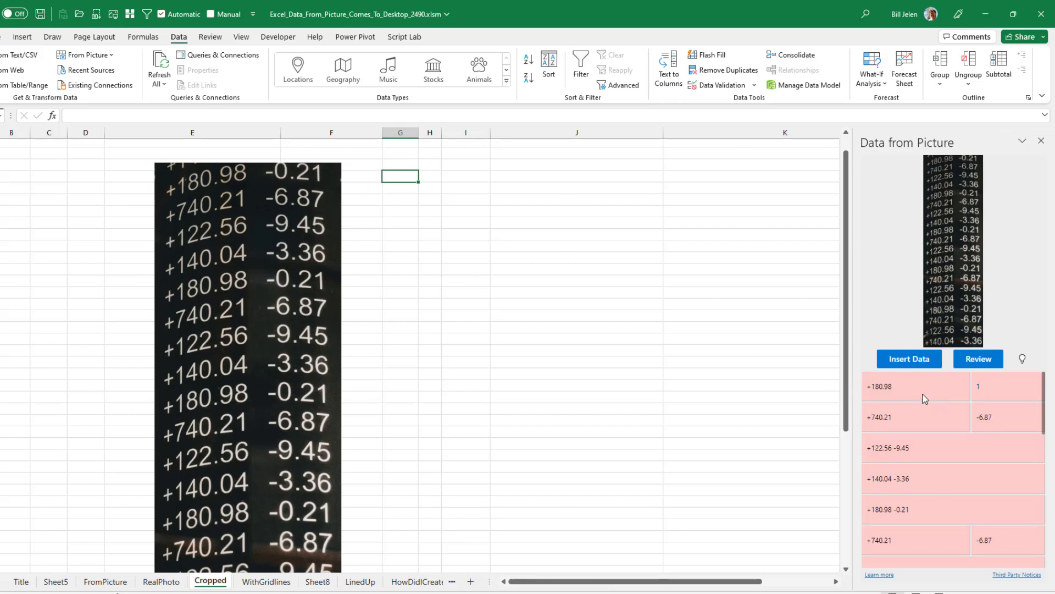
Review and accept the 35 flagged recognised values
mouse_move(899, 392)
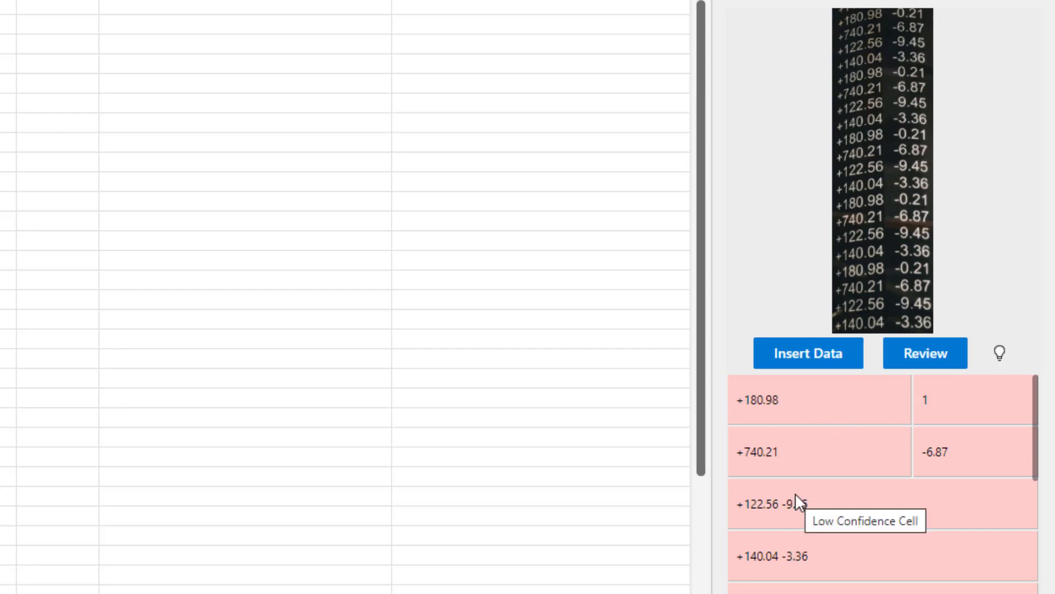
click(923, 352)
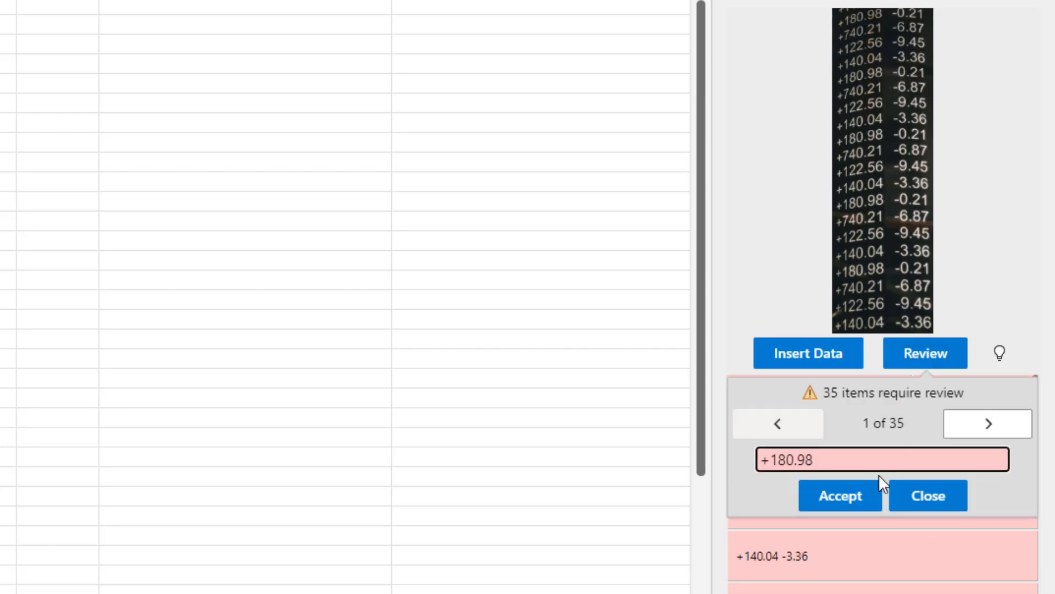
click(838, 497)
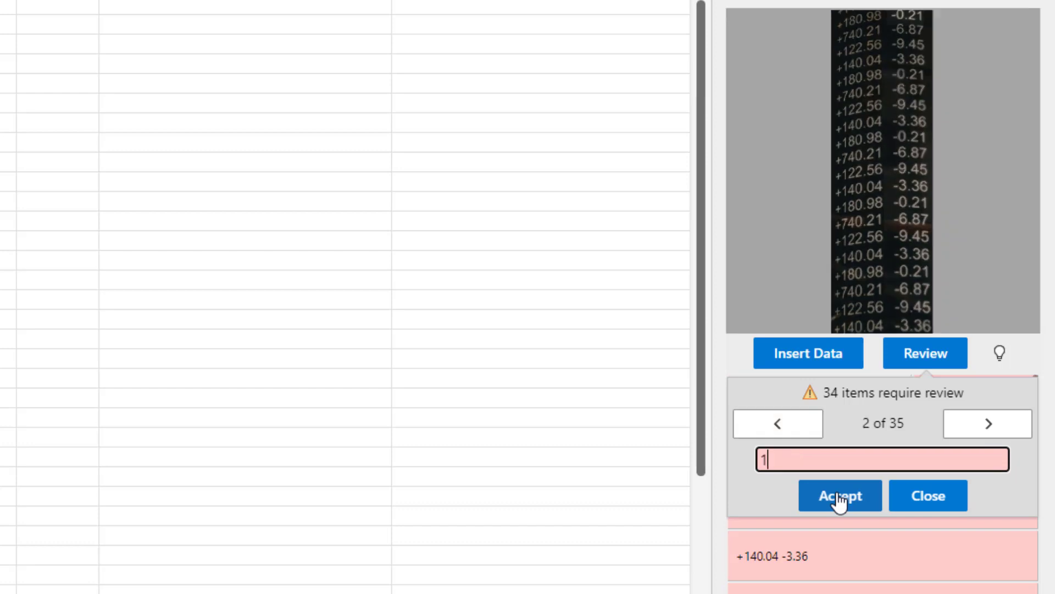
double_click(837, 497)
triple_click(837, 498)
triple_click(834, 498)
triple_click(835, 500)
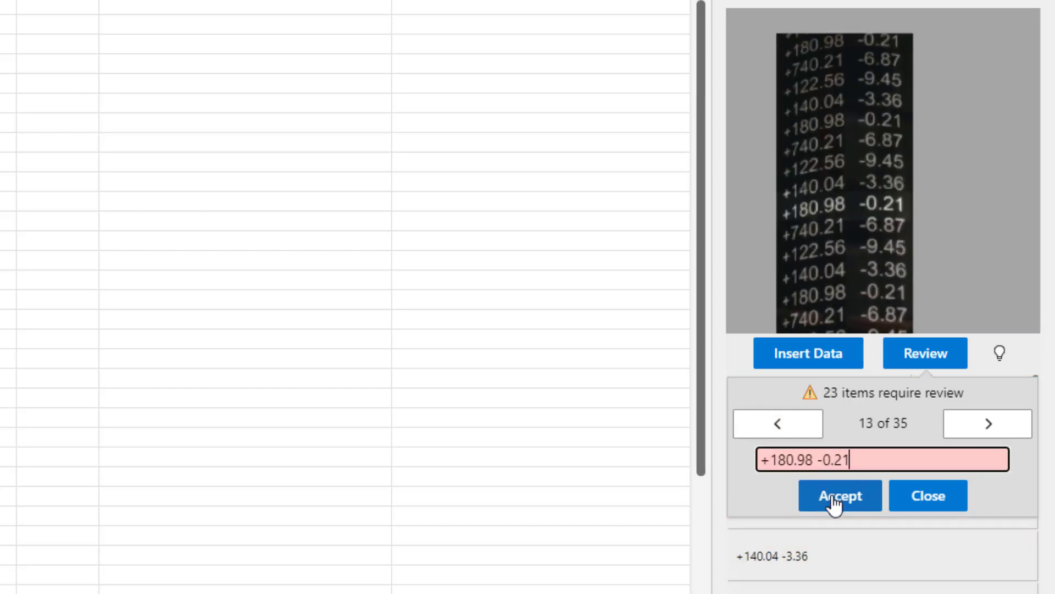
double_click(834, 502)
triple_click(833, 503)
double_click(831, 505)
triple_click(831, 506)
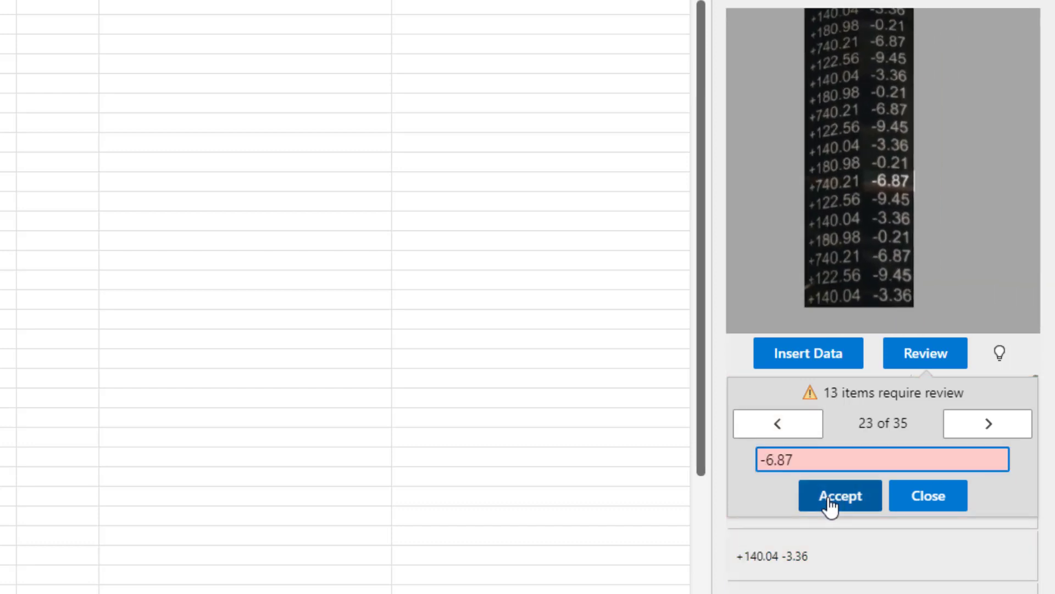
triple_click(830, 507)
triple_click(828, 507)
double_click(827, 508)
triple_click(827, 508)
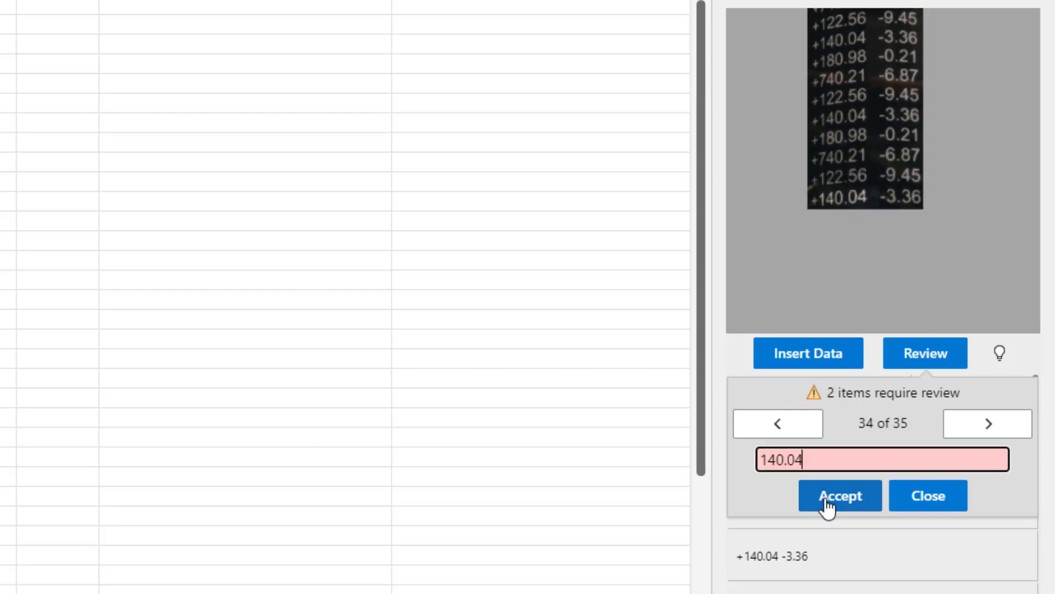
double_click(829, 507)
Edit and accept the +122.56 -9.45 entry, then insert the data into the sheet
click(829, 507)
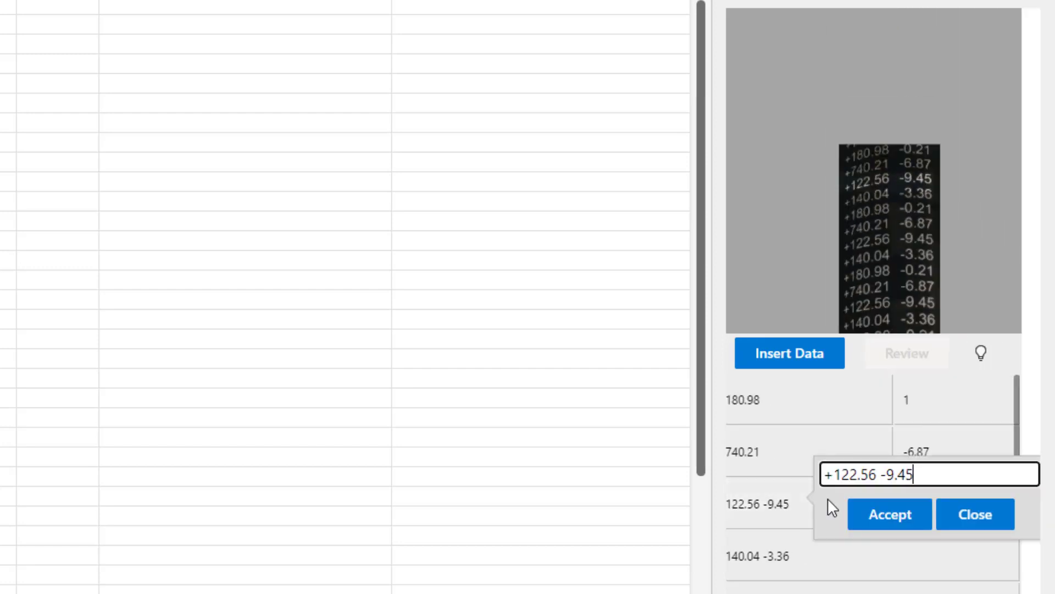
click(890, 519)
click(829, 360)
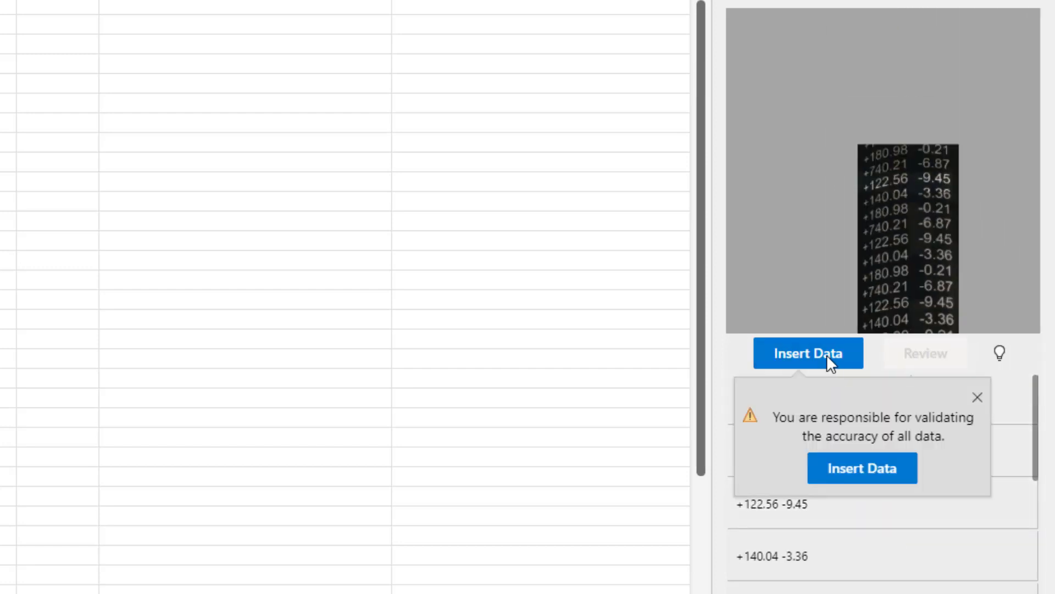
click(856, 487)
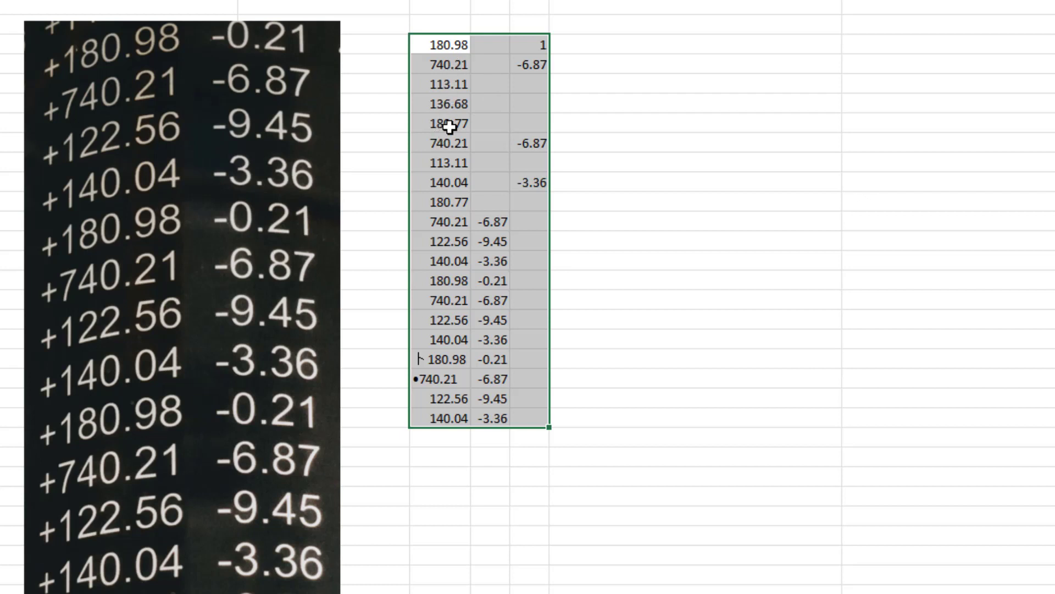
Select the imported 113.11 cell to compare it against the picture
click(450, 86)
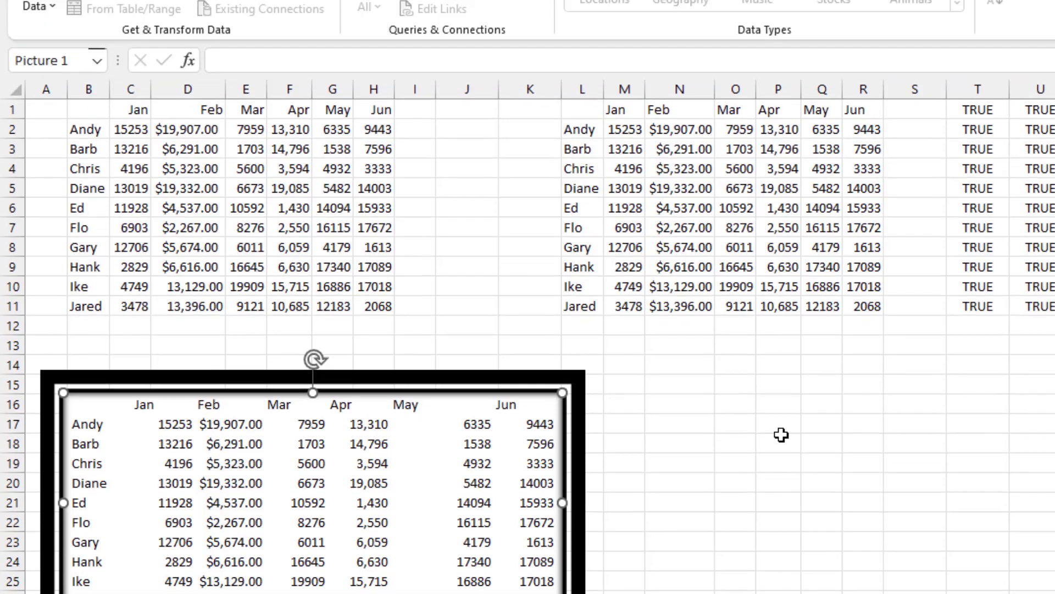
Deselect the table picture by selecting cell N15
click(679, 302)
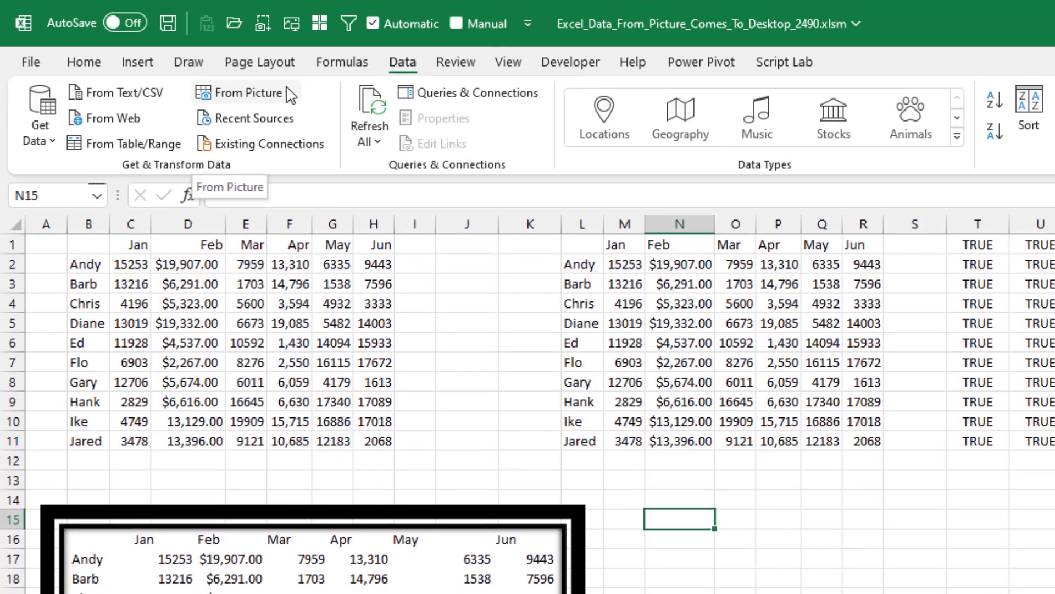